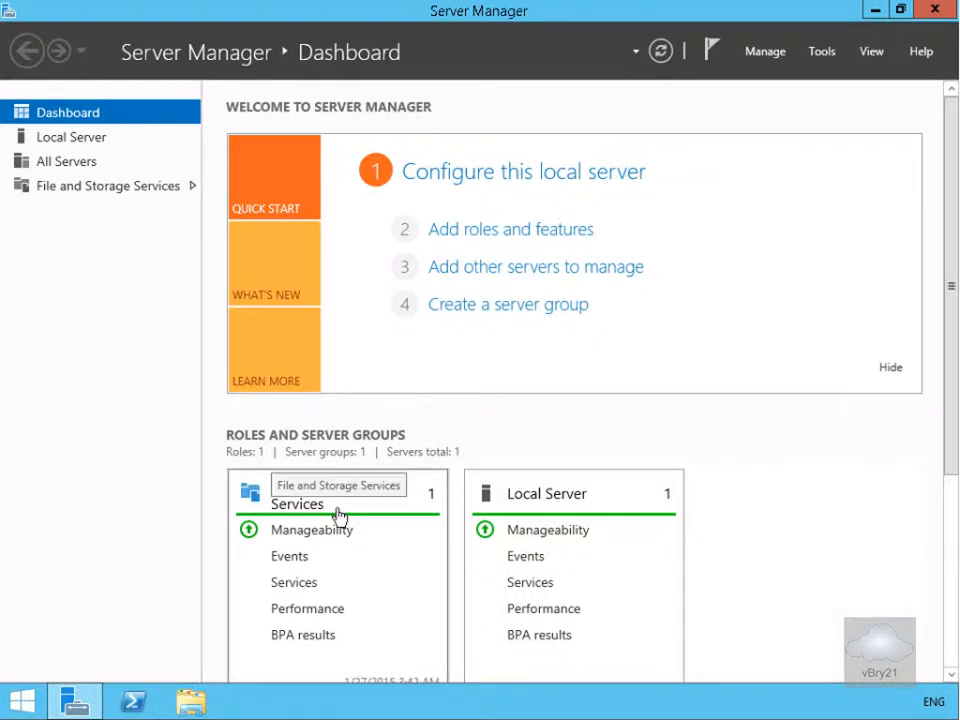
Step: Start adding roles and features with a role-based or feature-based installation on the server LON-SVR1.Adatum.com
left_click(455, 229)
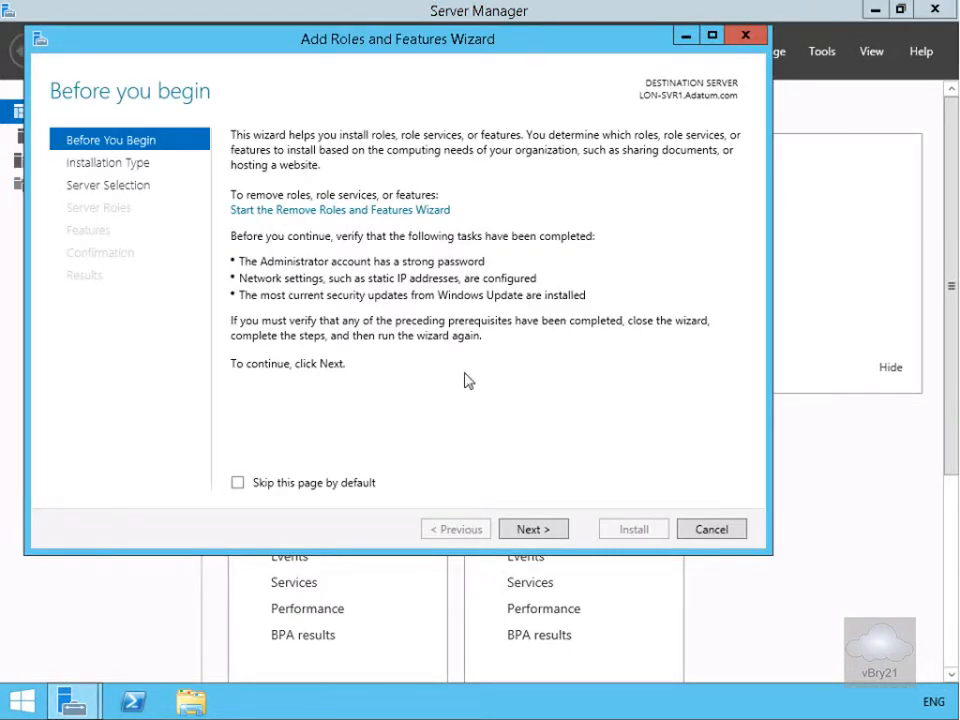
left_click(531, 530)
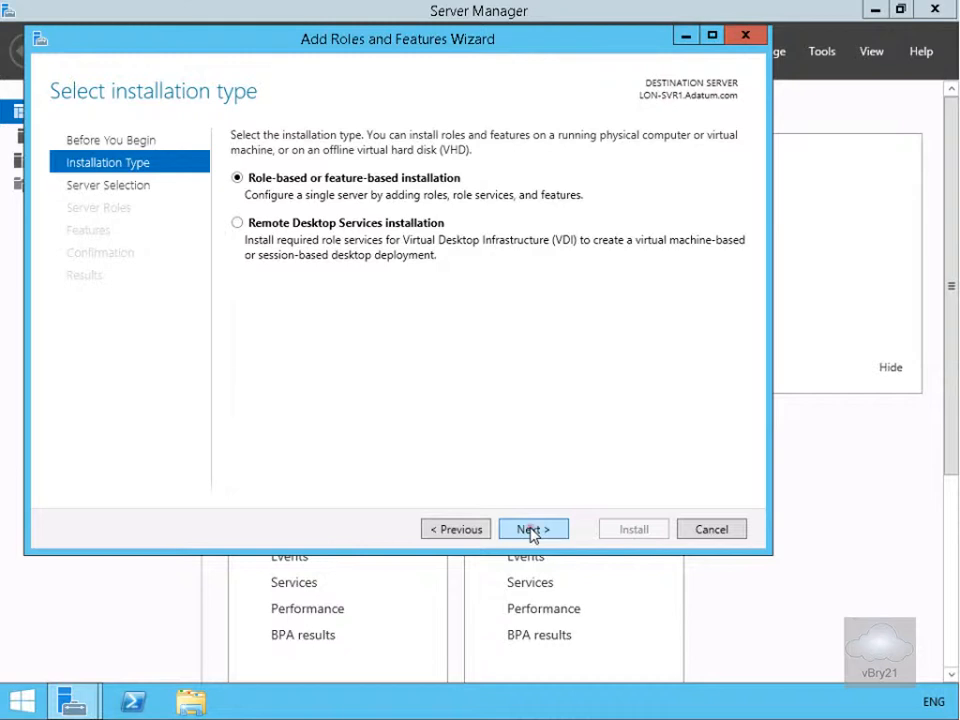
left_click(531, 530)
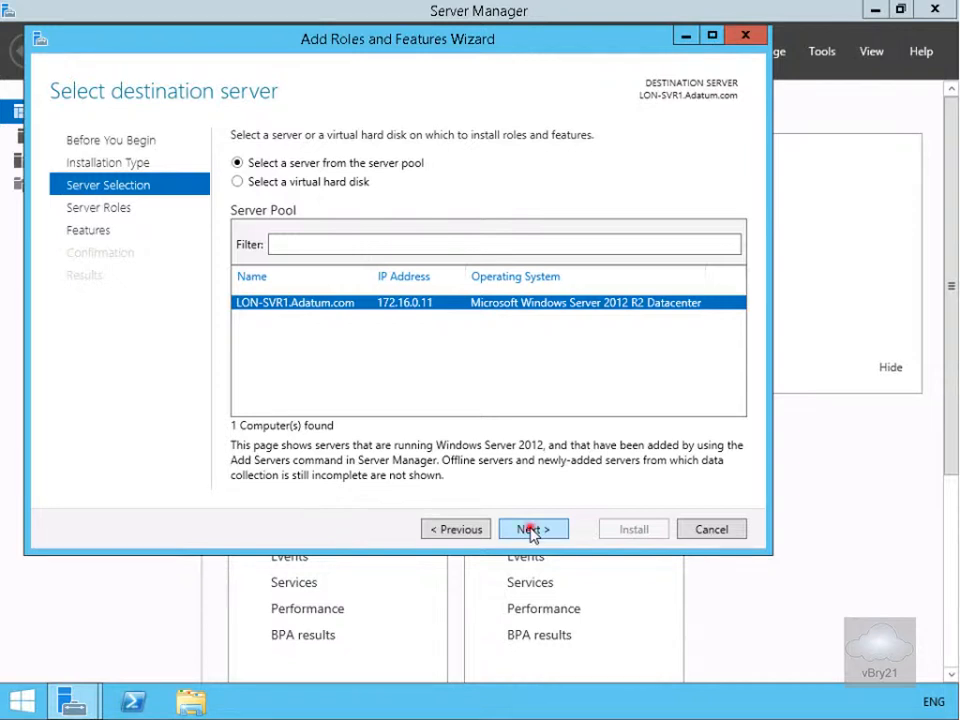
left_click(531, 530)
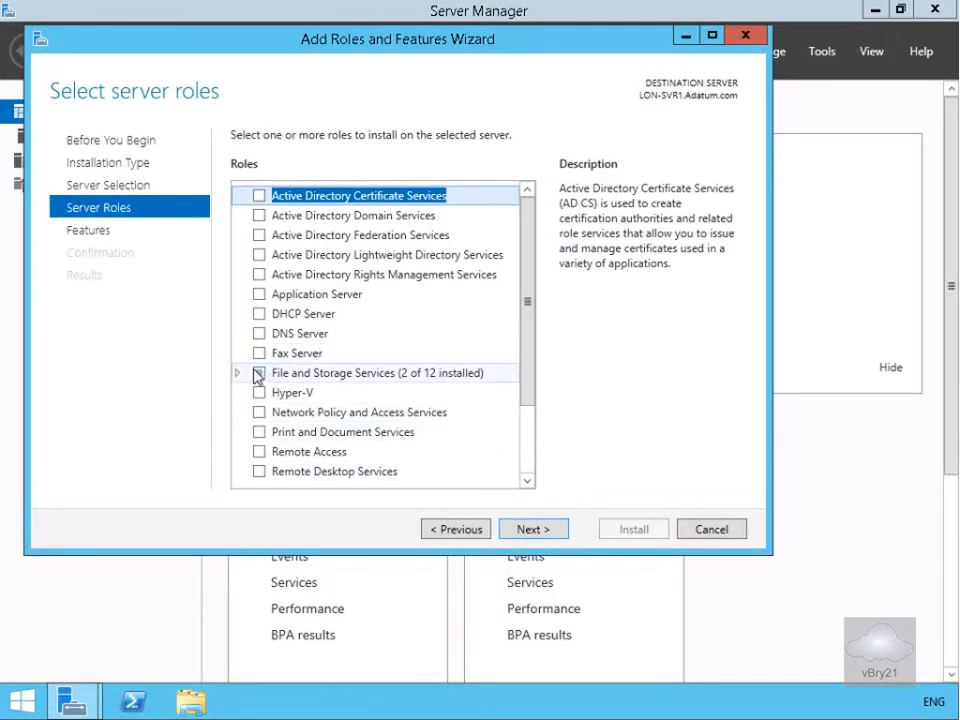
Step: Select the Work Folders role service under File and iSCSI Services, including the required IIS Hostable Web Core feature
left_click(239, 375)
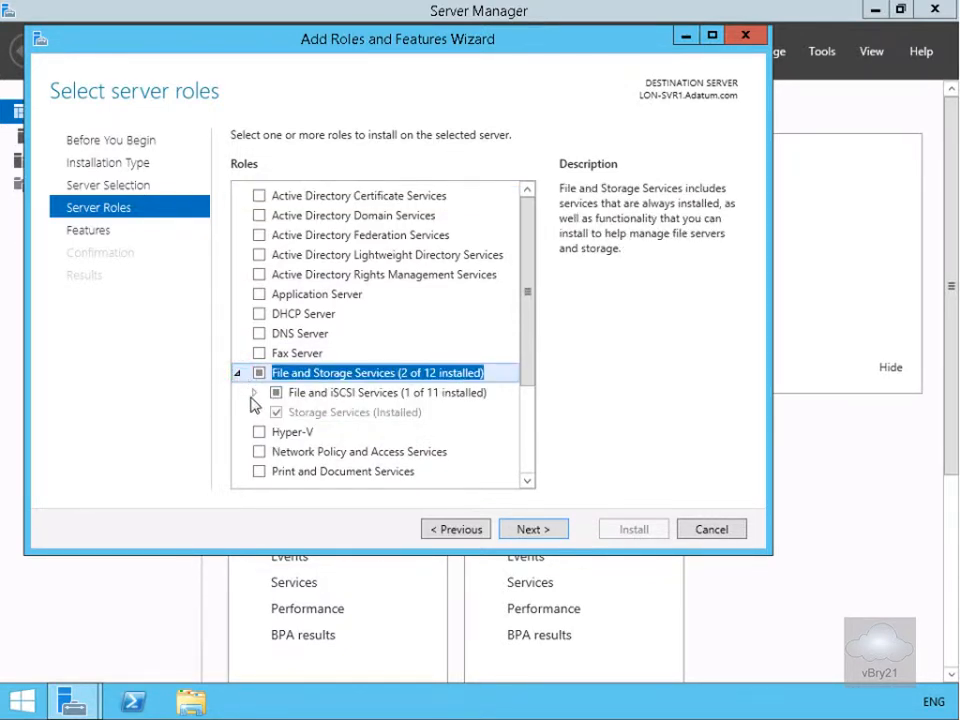
left_click(254, 393)
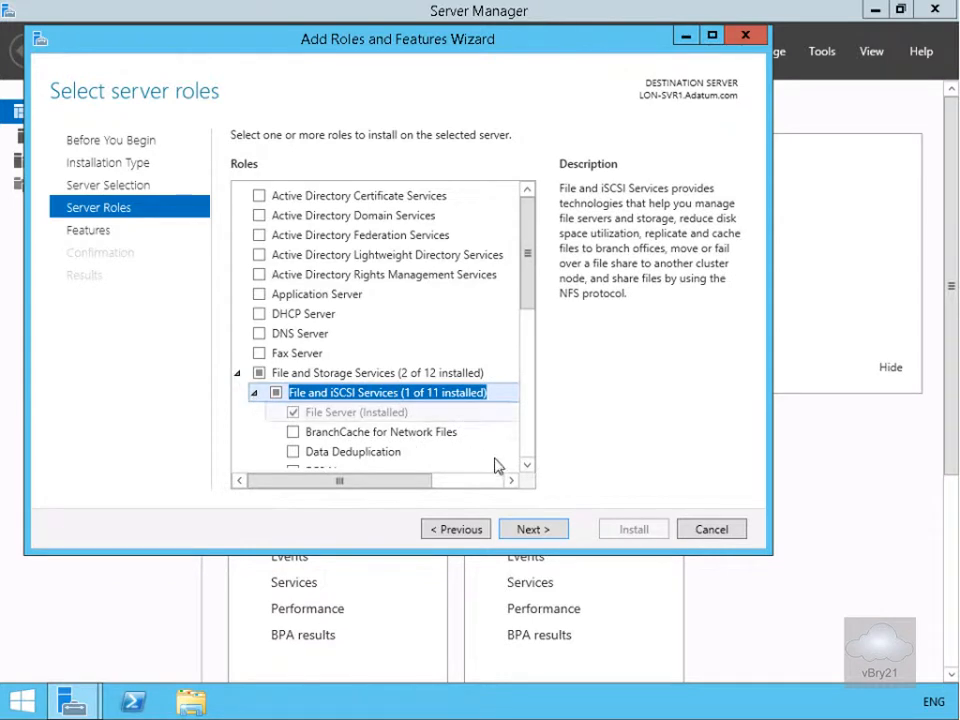
left_click(527, 467)
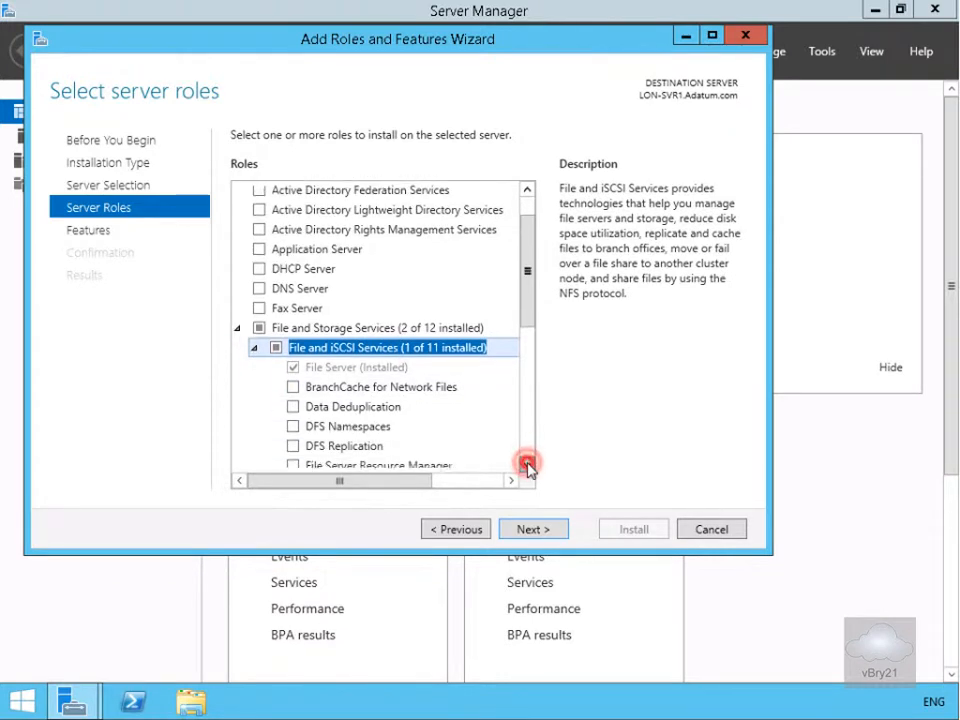
left_click_drag(527, 467, 527, 467)
left_click(294, 432)
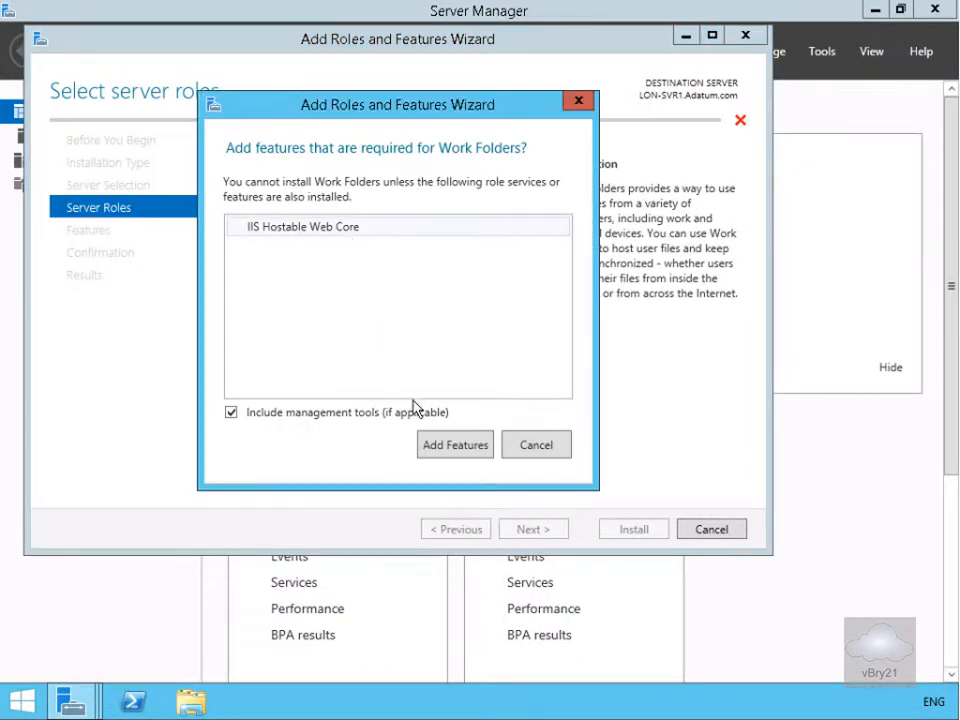
left_click(443, 446)
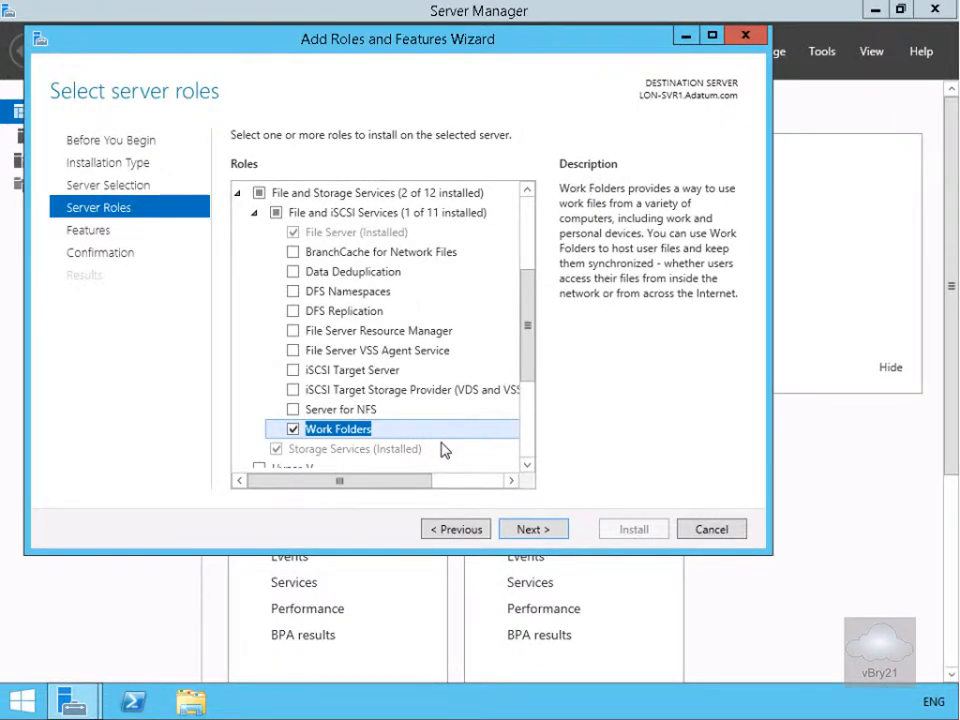
Step: Install the selected Work Folders role service and close the wizard when the installation is done
left_click(525, 535)
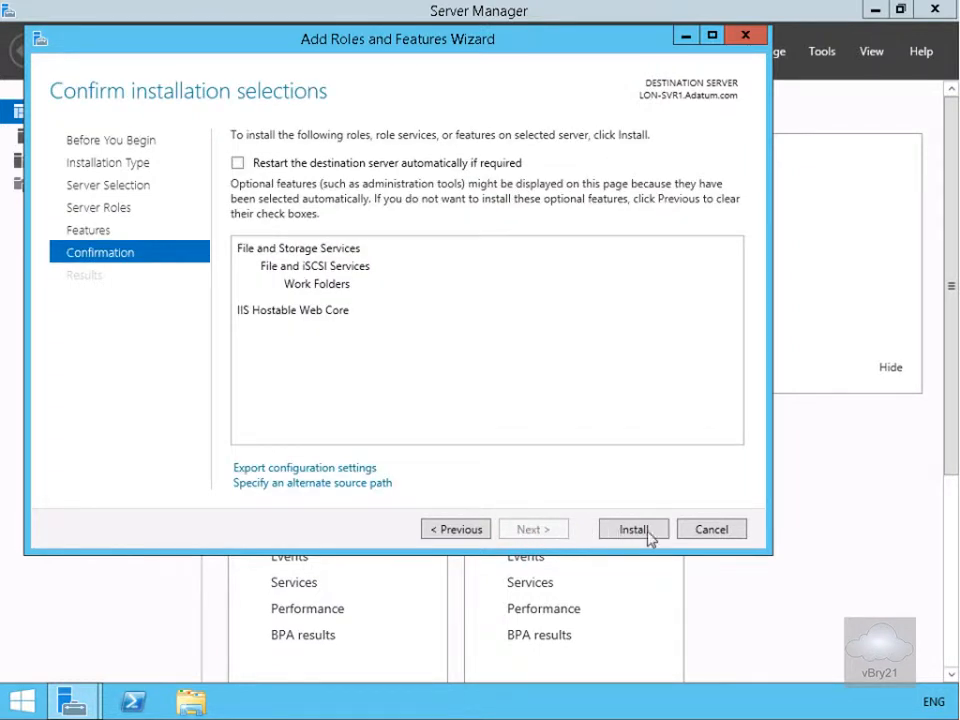
left_click(658, 533)
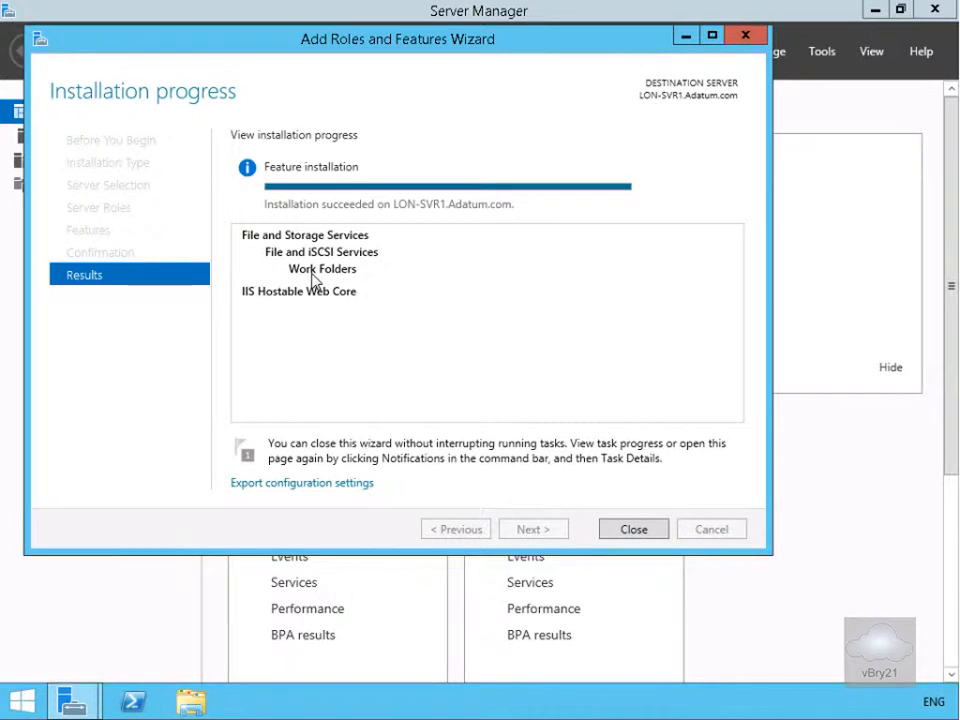
left_click(608, 531)
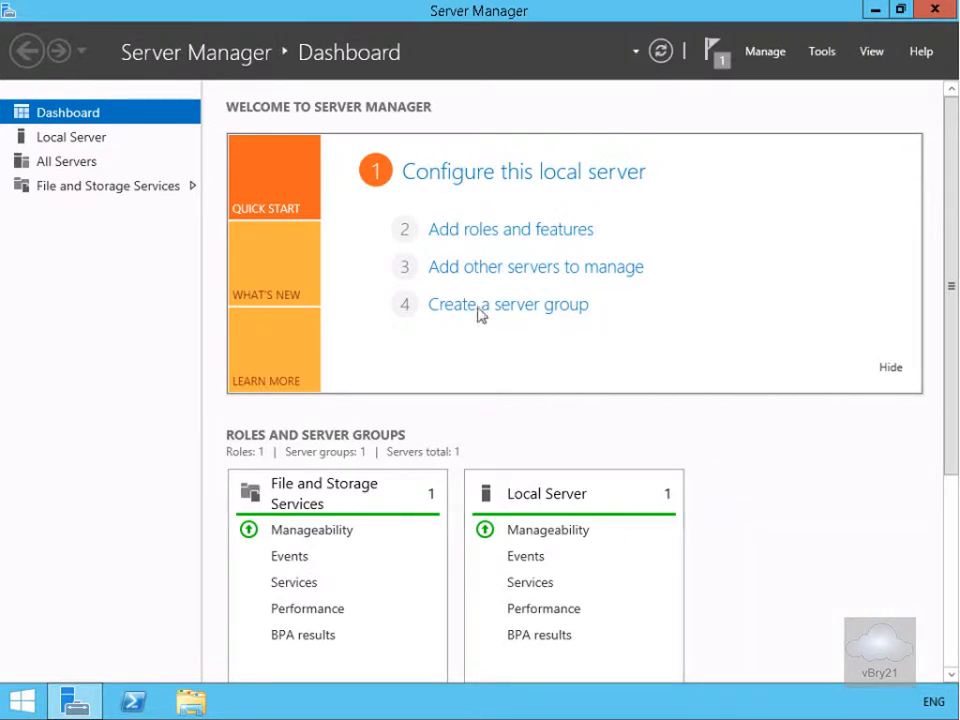
Step: Start a new Work Folders sync share on LON-SVR1, located in the existing Data file share (E:\Data)
left_click(135, 190)
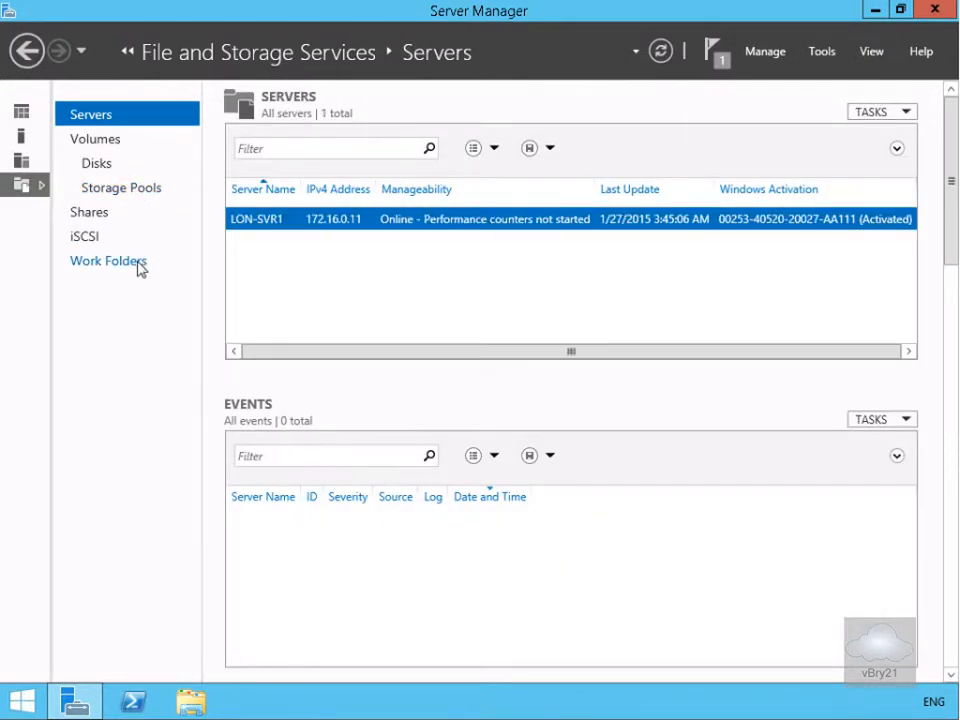
left_click(140, 268)
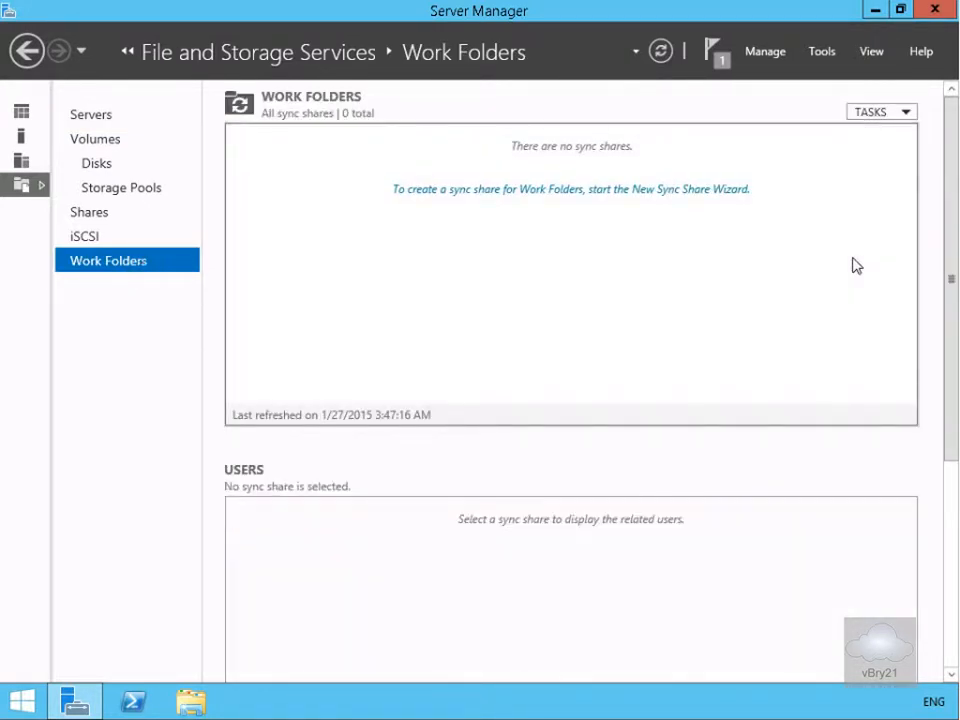
left_click(878, 117)
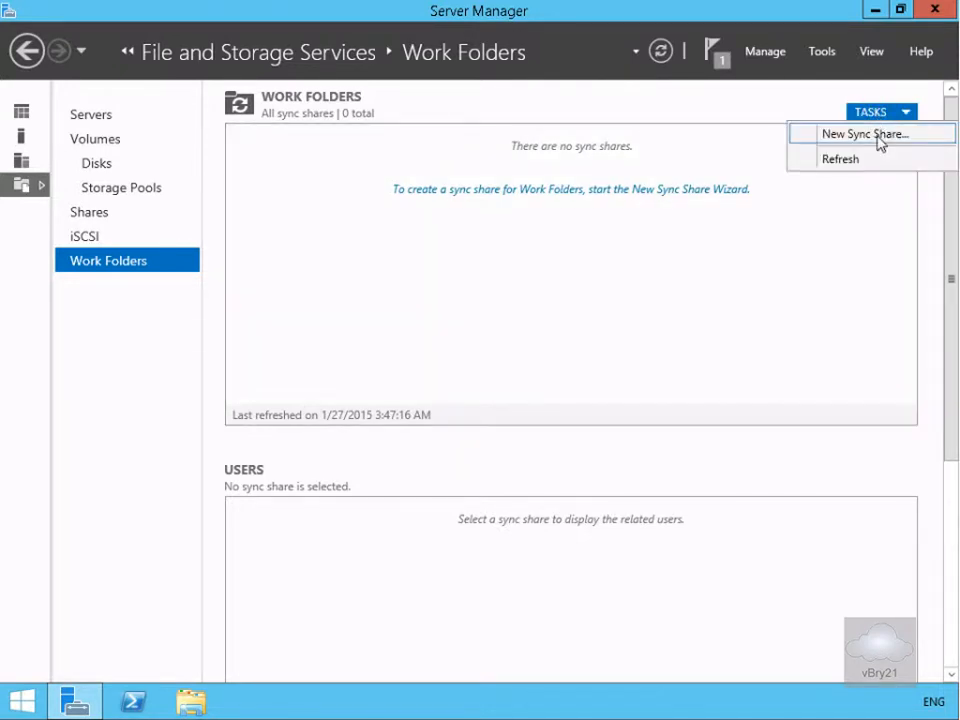
left_click(876, 140)
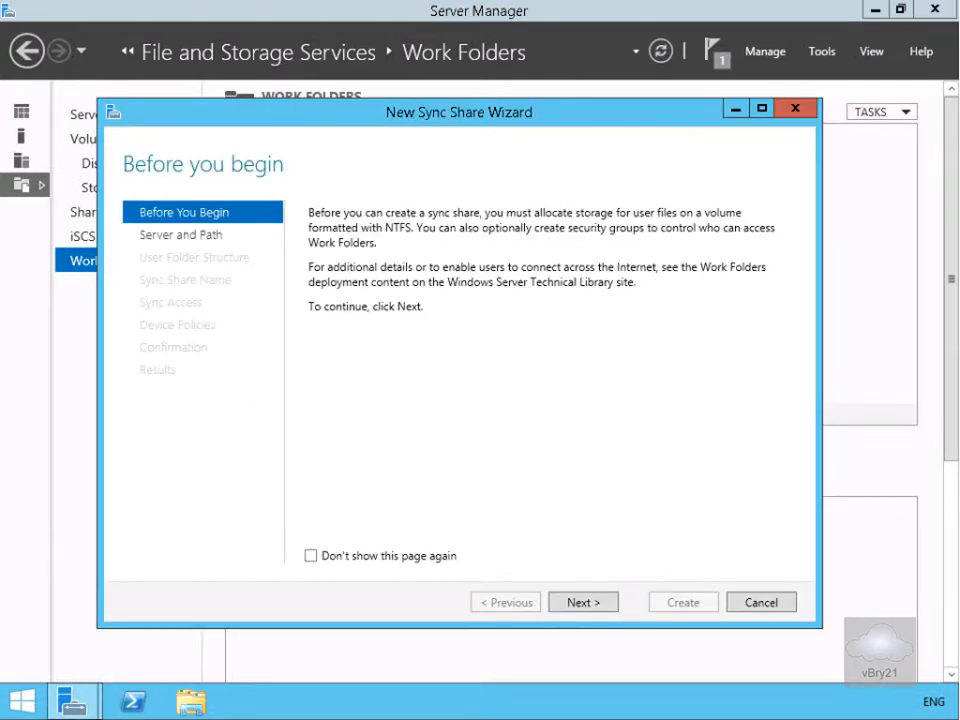
left_click(583, 604)
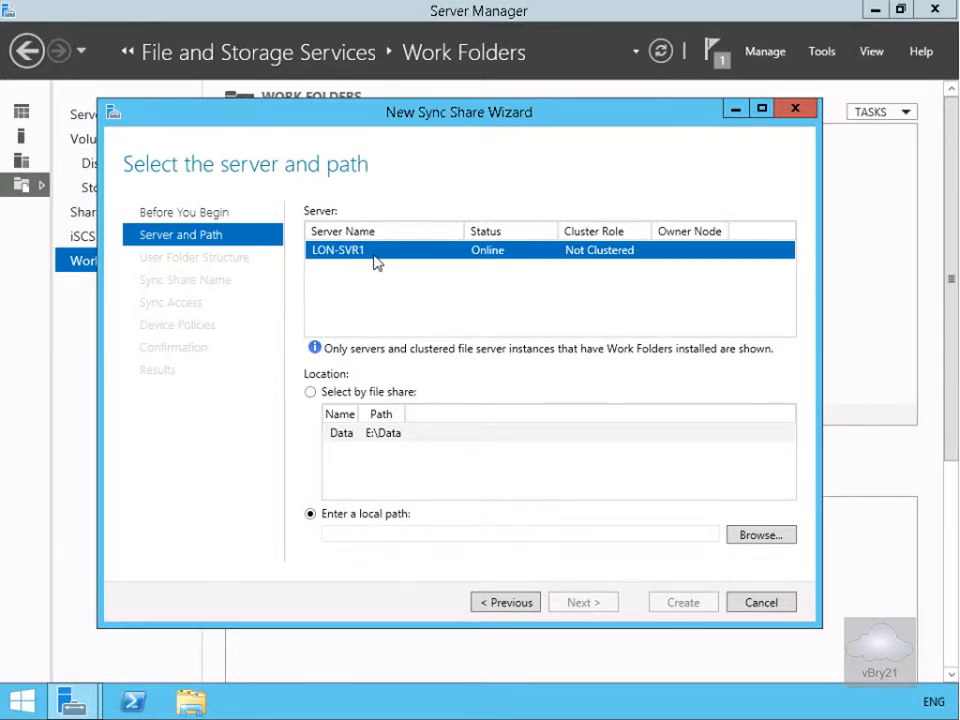
left_click(369, 437)
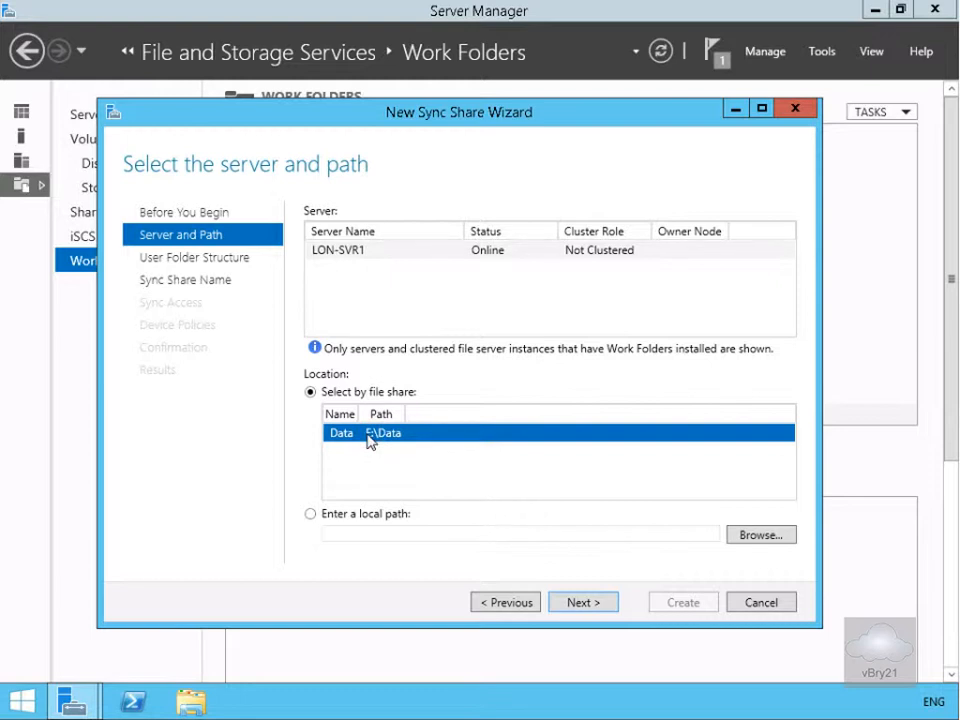
left_click(577, 605)
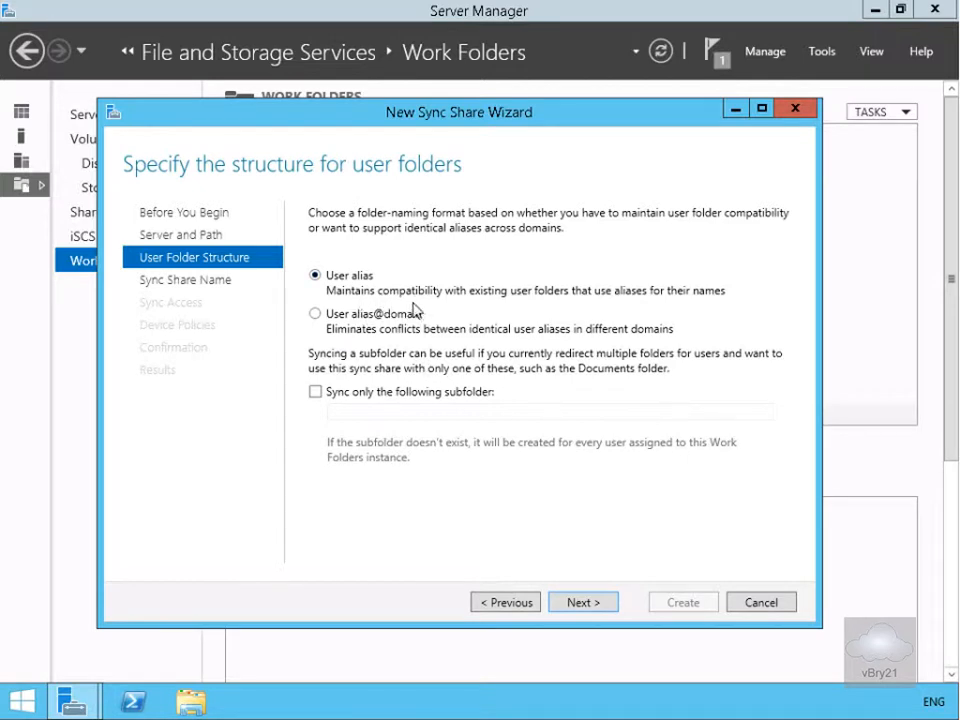
Step: Keep the user alias folder naming format and name the sync share WorkFolders
left_click(580, 602)
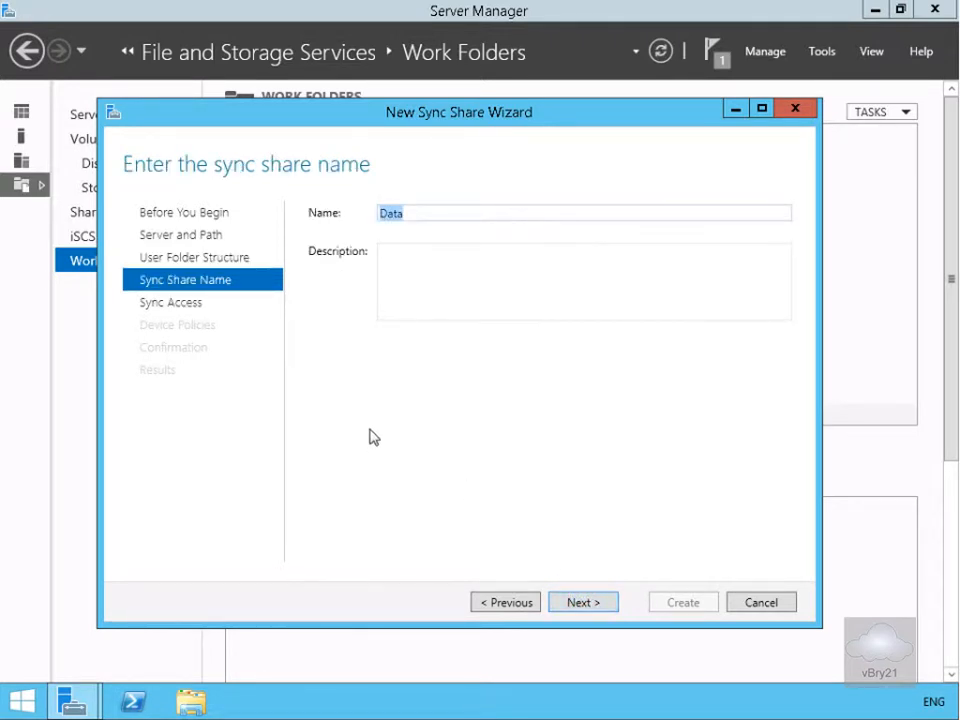
left_click(422, 214)
type("WorkFolders")
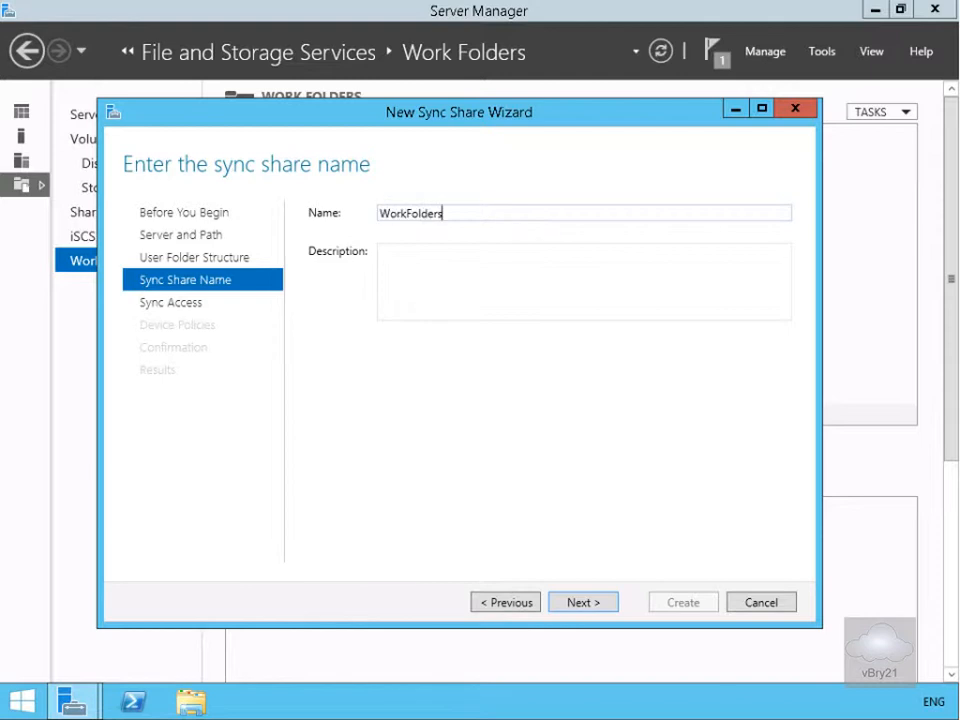
left_click(584, 601)
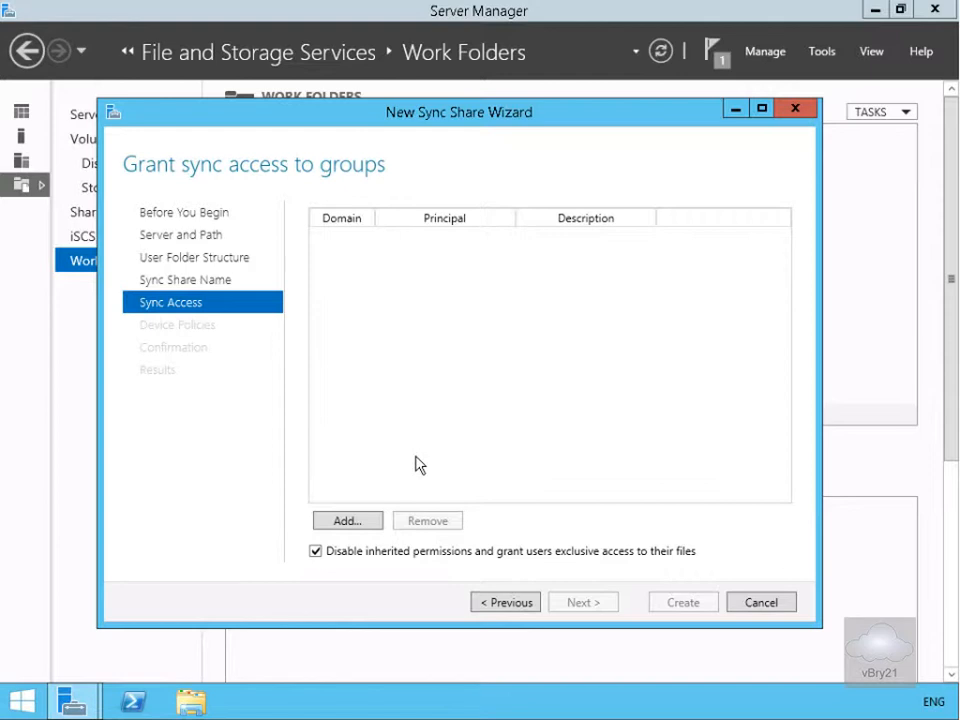
Step: Grant sync access to the Domain Users group, keeping inherited permissions disabled and exclusive user access
left_click(377, 520)
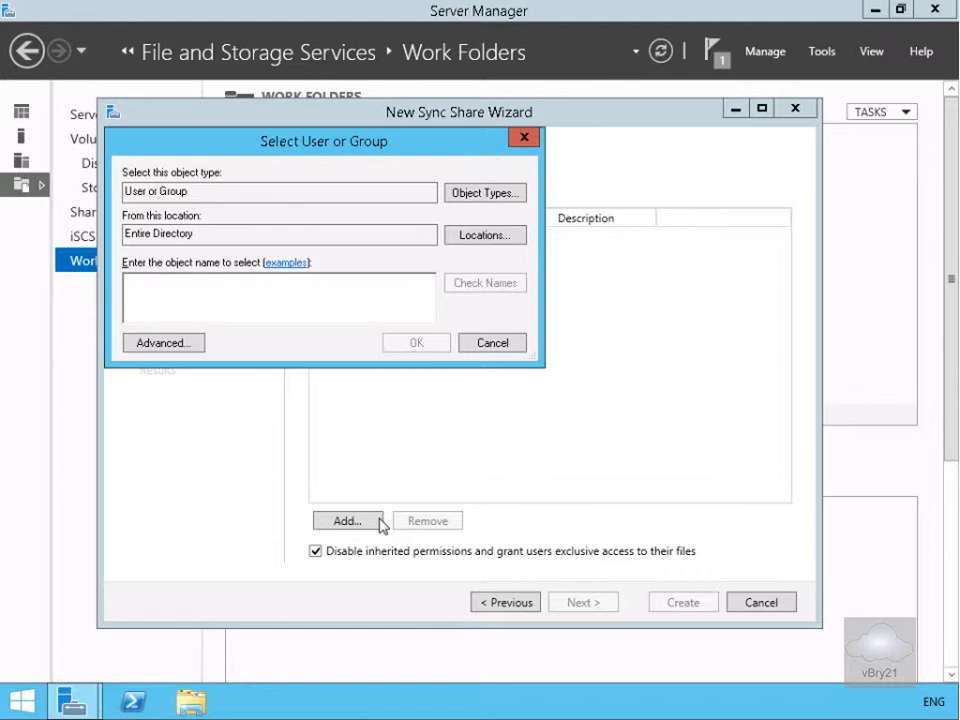
type("Domain Users")
left_click(470, 285)
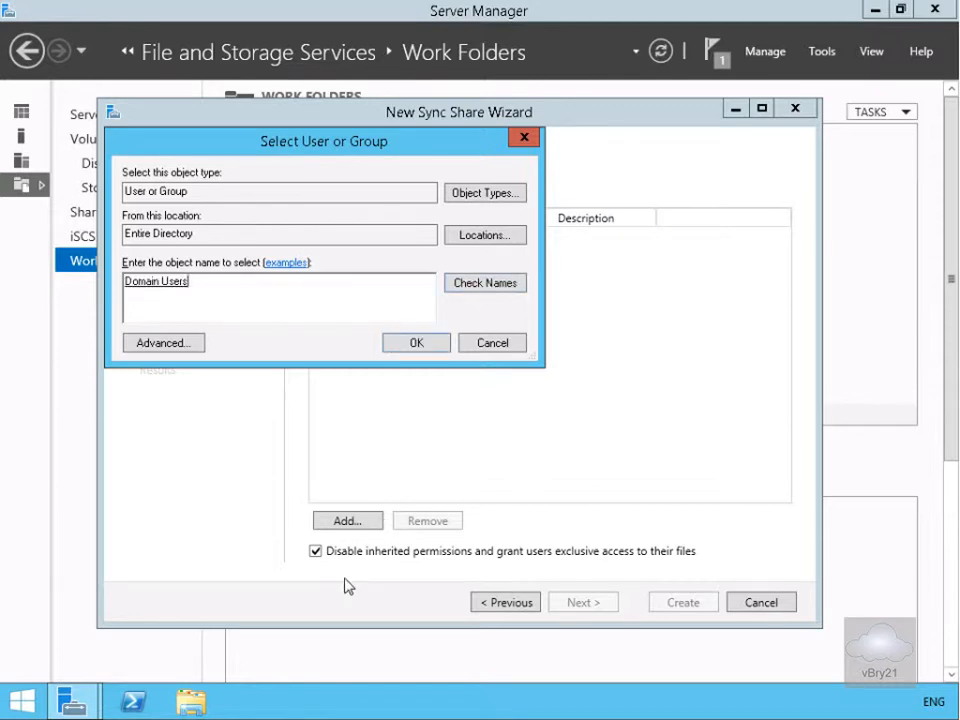
left_click(409, 341)
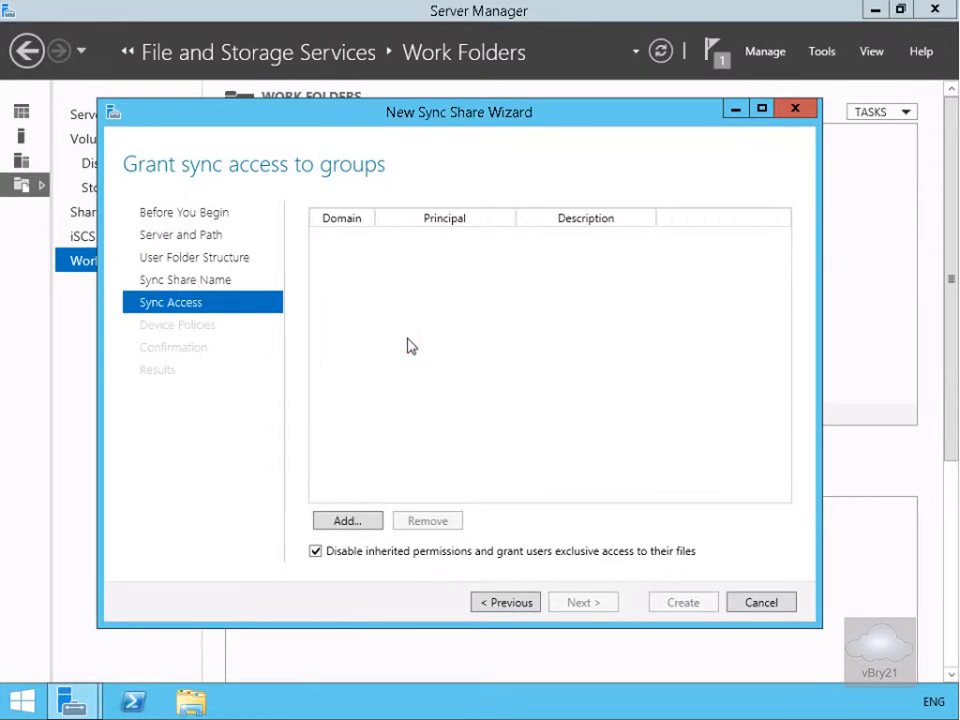
left_click(583, 603)
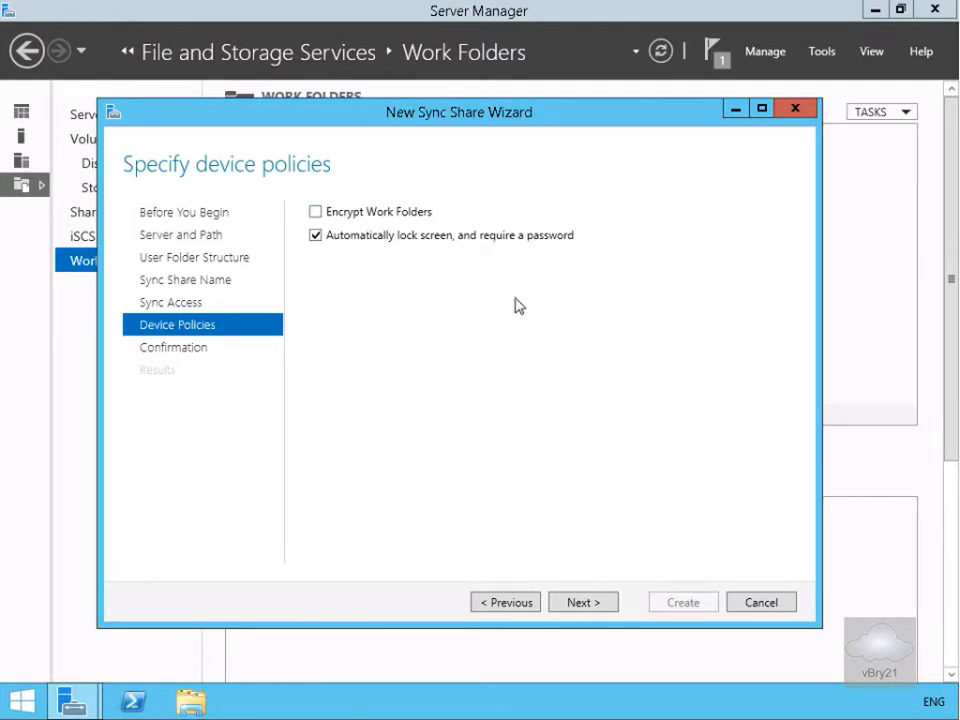
Step: Keep the automatic screen lock and password policy without encryption, and create the sync share
left_click(596, 602)
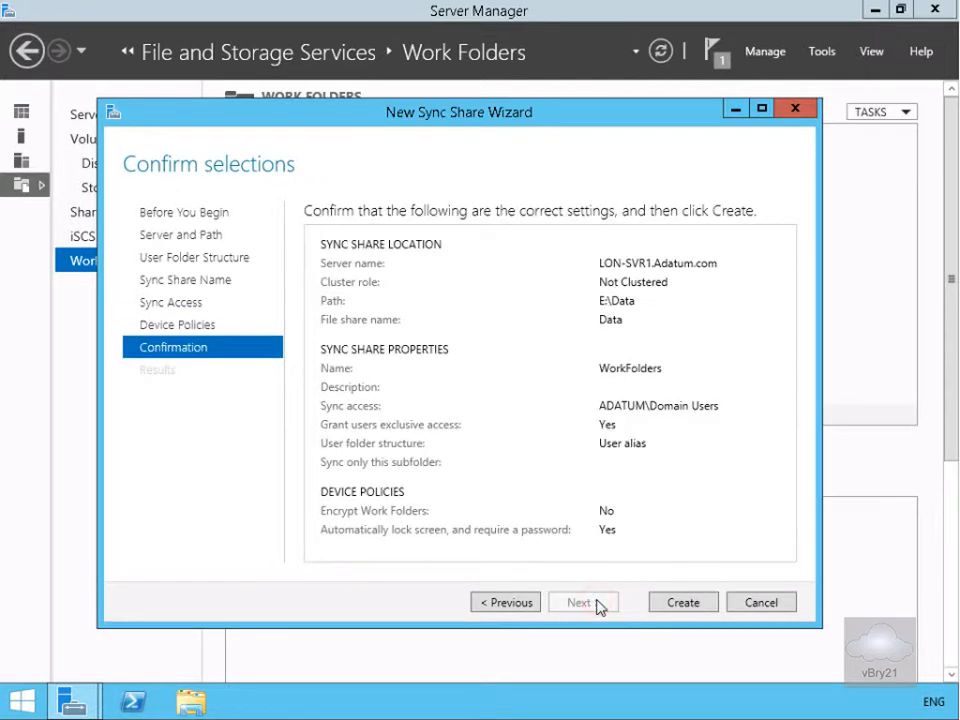
left_click(683, 603)
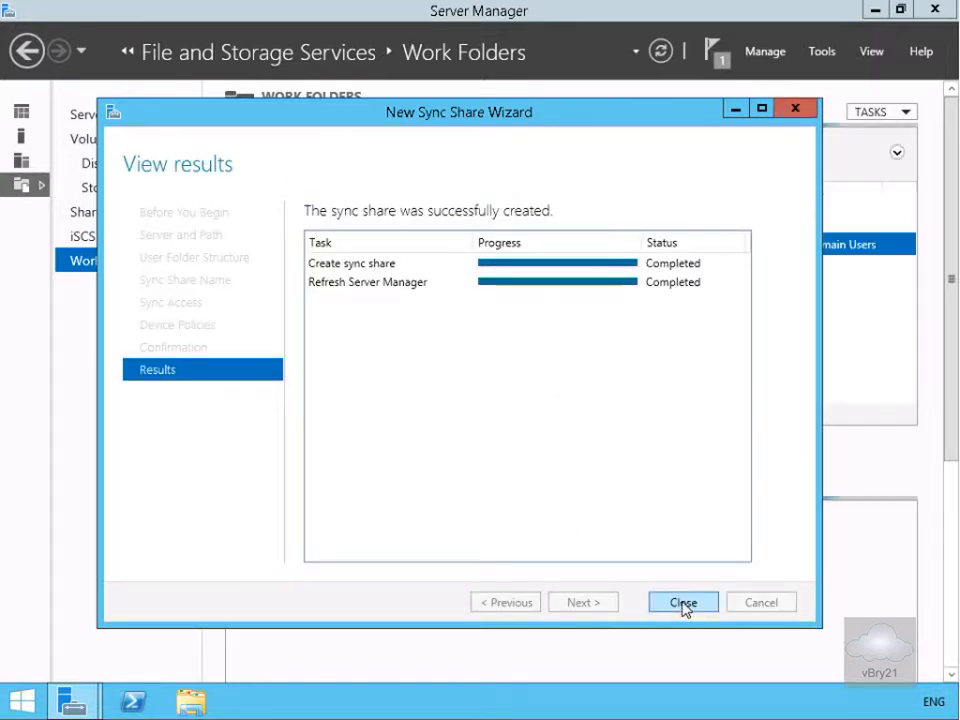
left_click(683, 603)
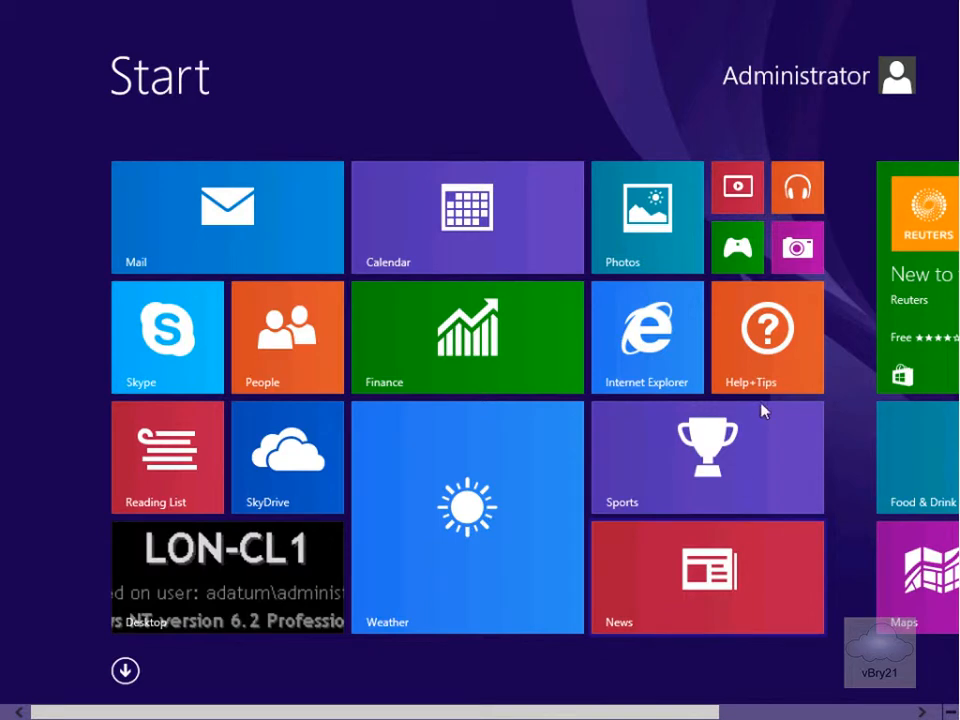
Step: Switch to the LON-CL1 client's desktop, open the folder C:\Labfiles\Mod10 and select WorkFolders.bat
left_click(268, 590)
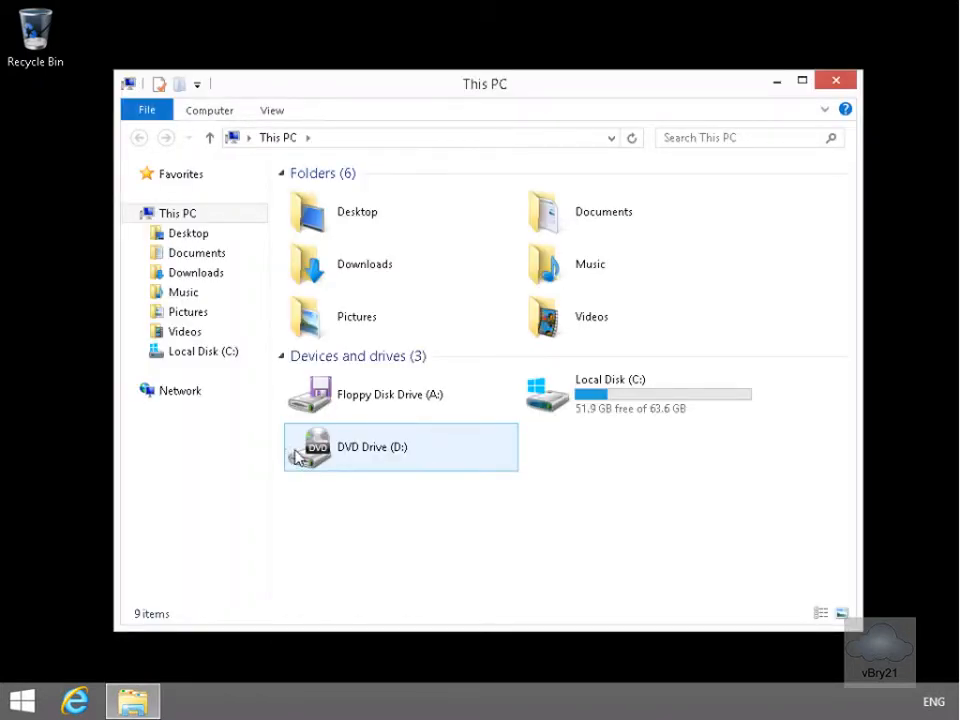
left_click(538, 417)
double_click(538, 417)
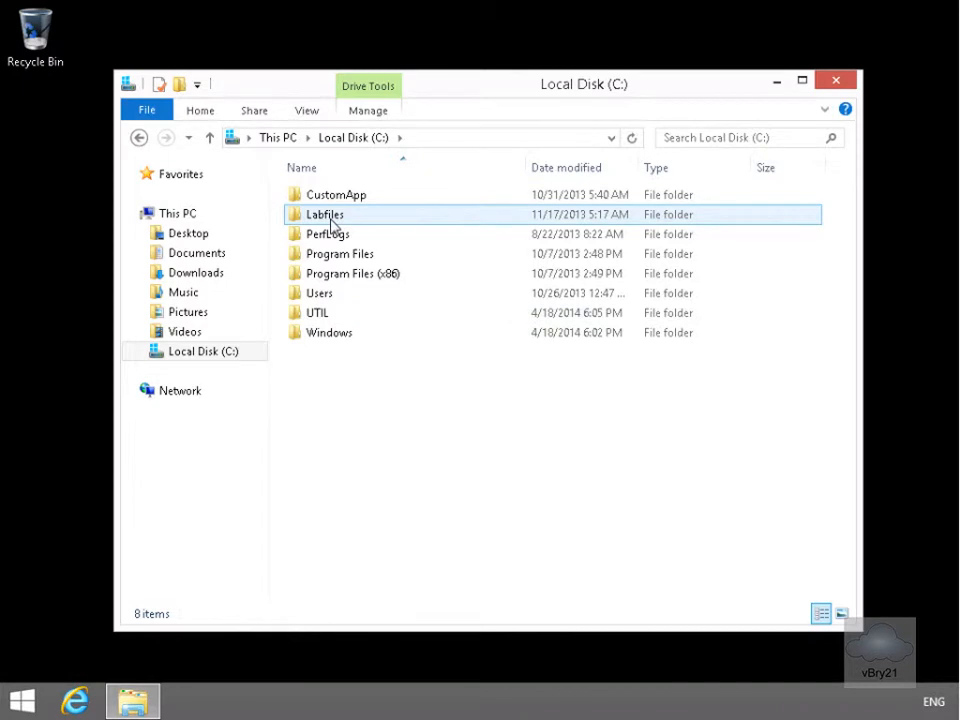
double_click(332, 224)
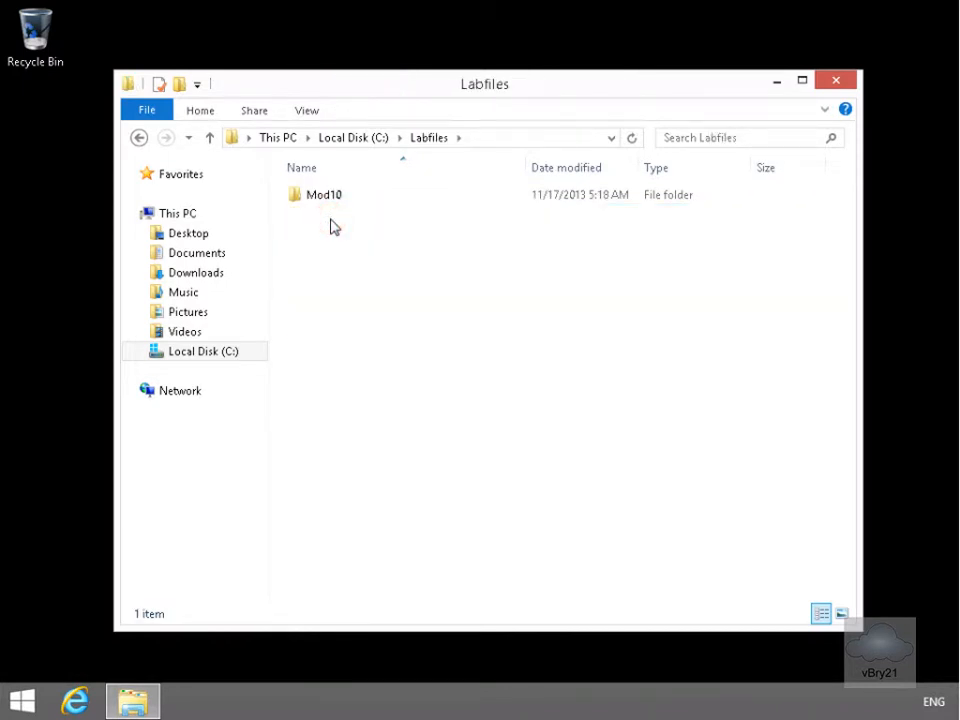
double_click(315, 200)
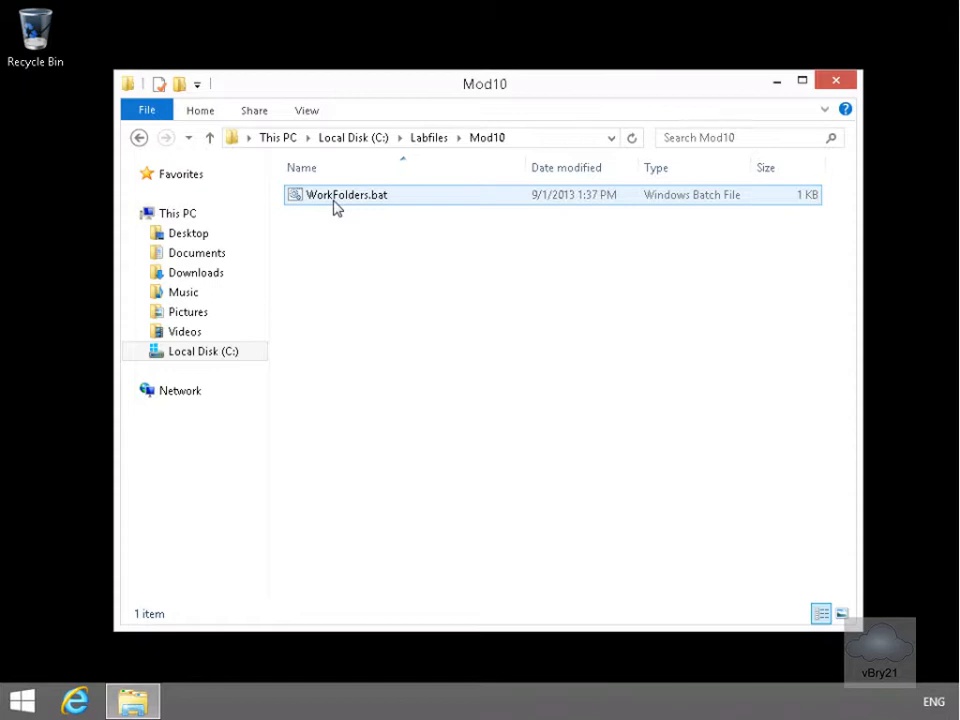
left_click(334, 201)
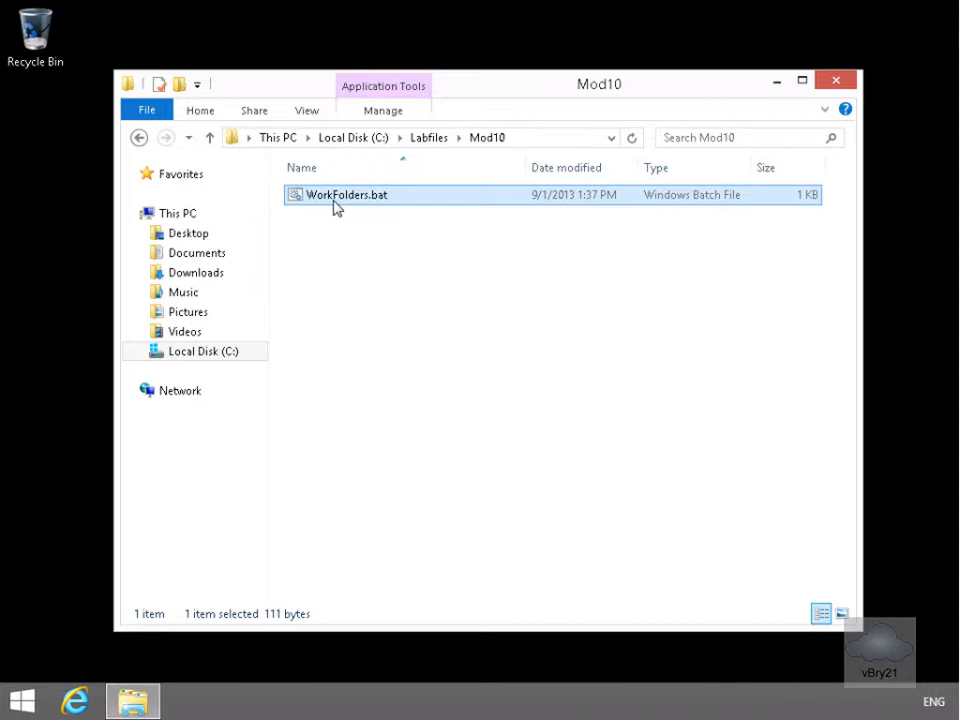
Step: Open the Work Folders page under System and Security in Control Panel
left_click(30, 700)
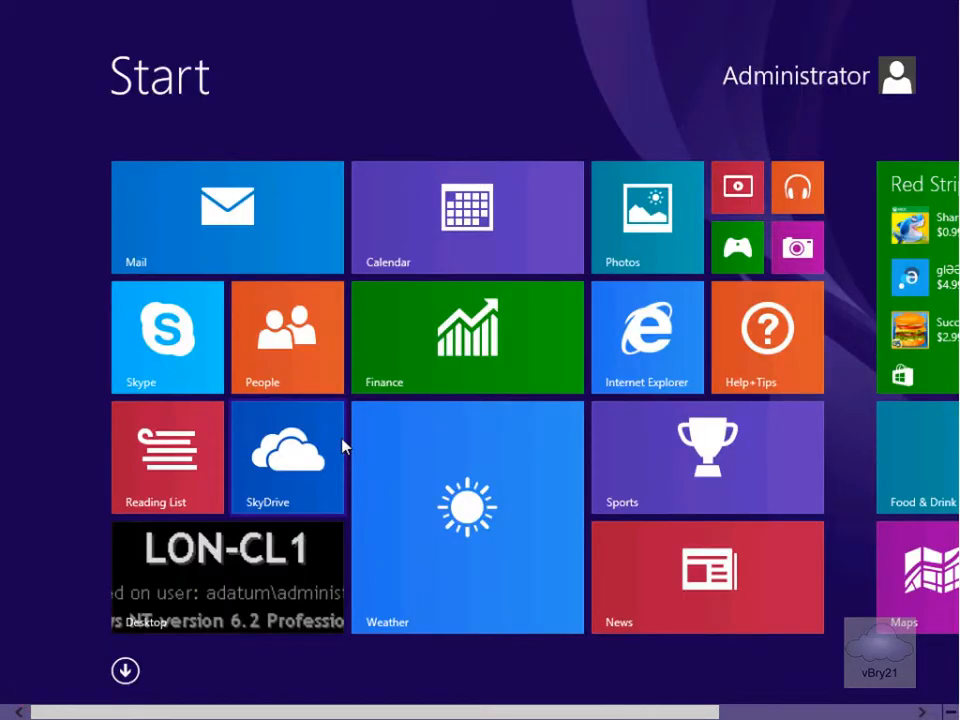
type("control Panel")
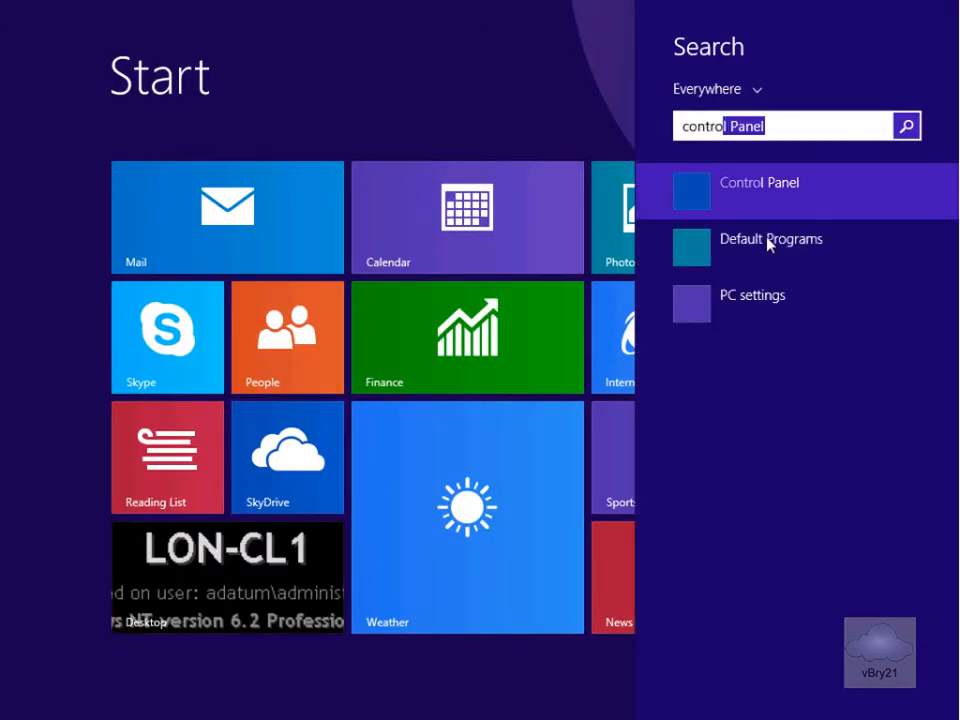
left_click(757, 199)
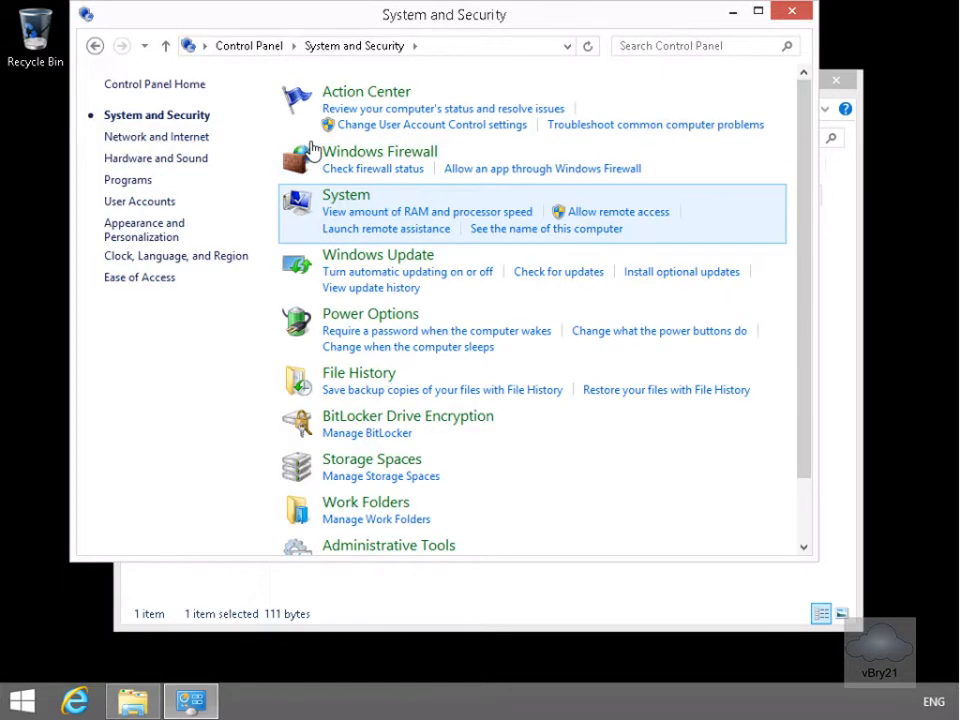
left_click(405, 505)
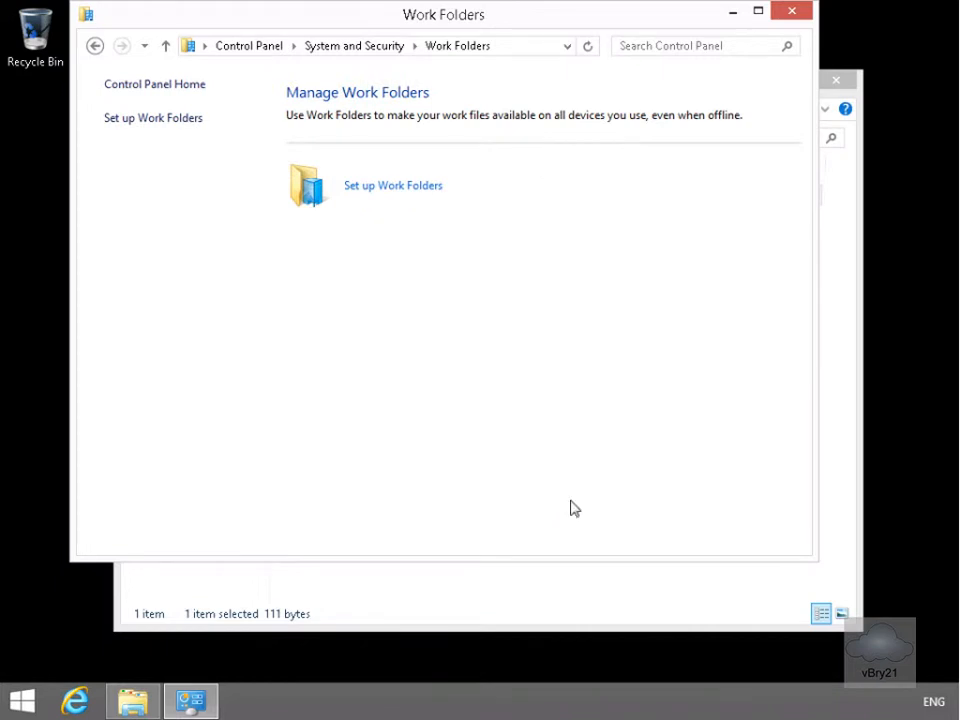
left_click(397, 188)
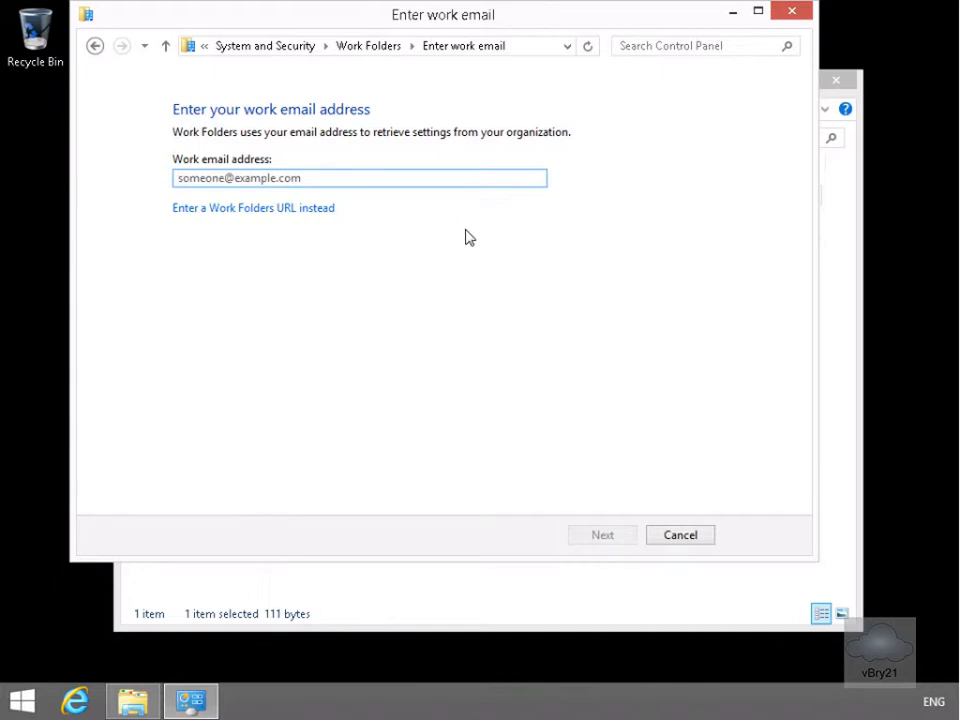
left_click(313, 208)
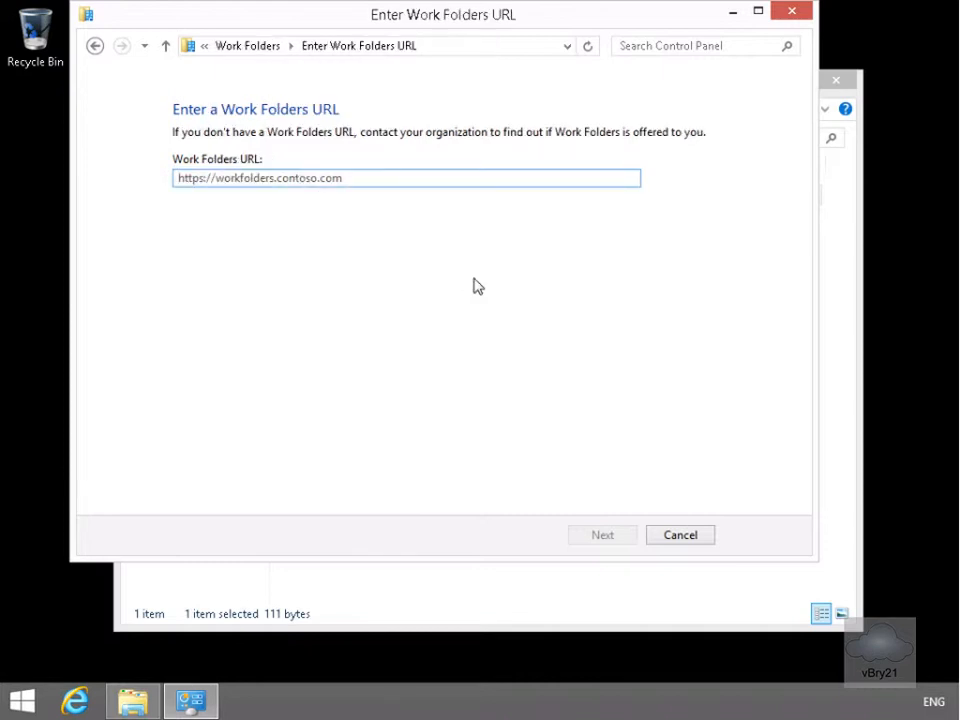
type("http://lon-svr1.adatum.com")
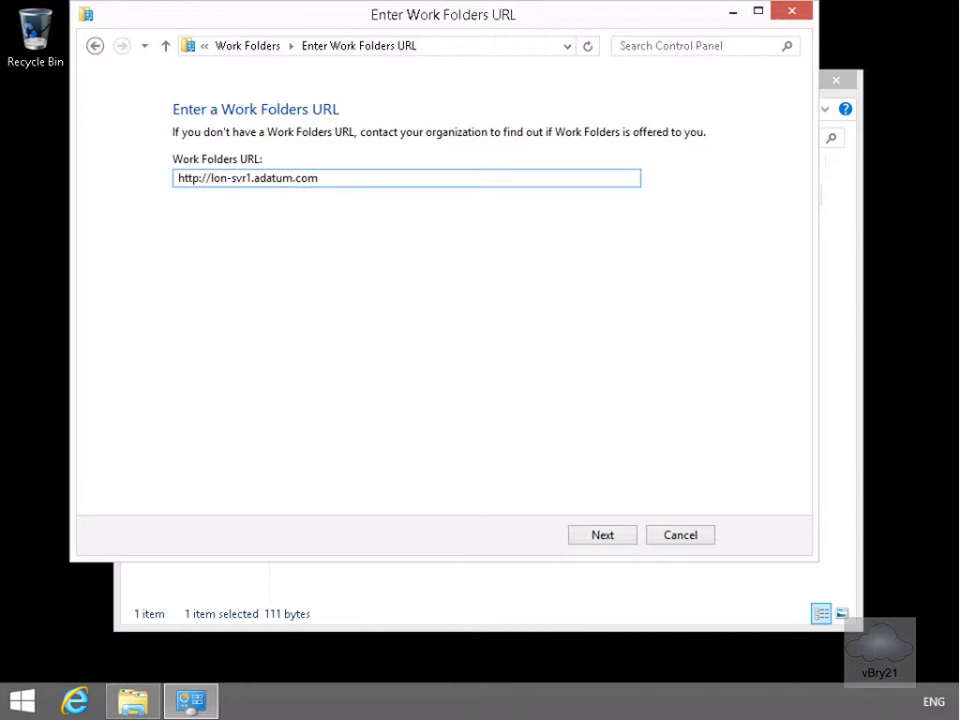
left_click(608, 535)
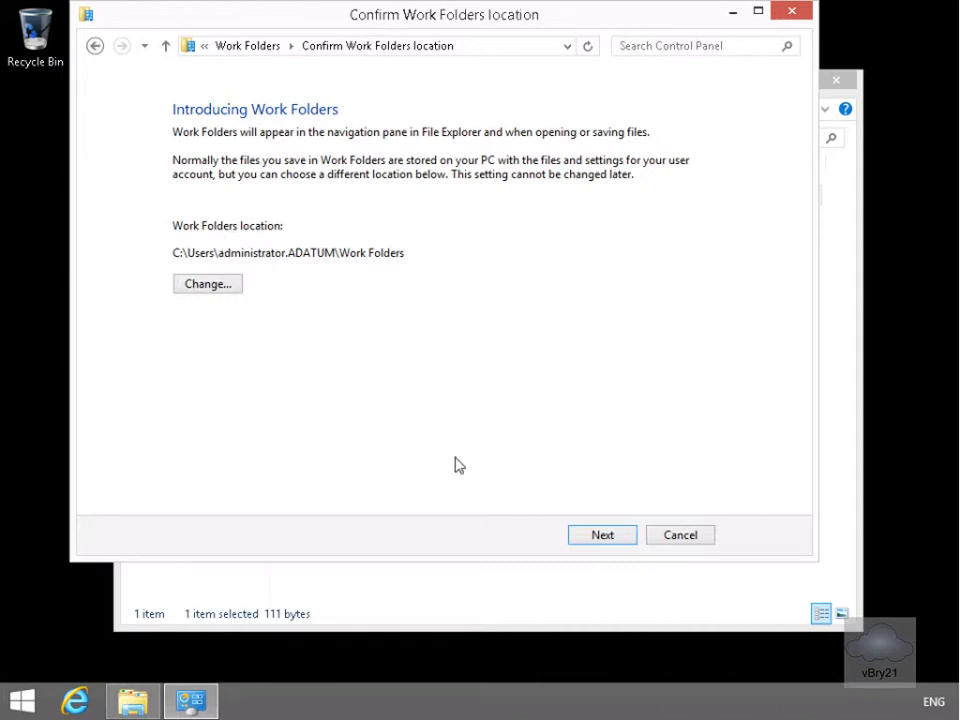
Step: Keep the default Work Folders location, accept the security policies on this PC, and complete the Work Folders setup
left_click(601, 537)
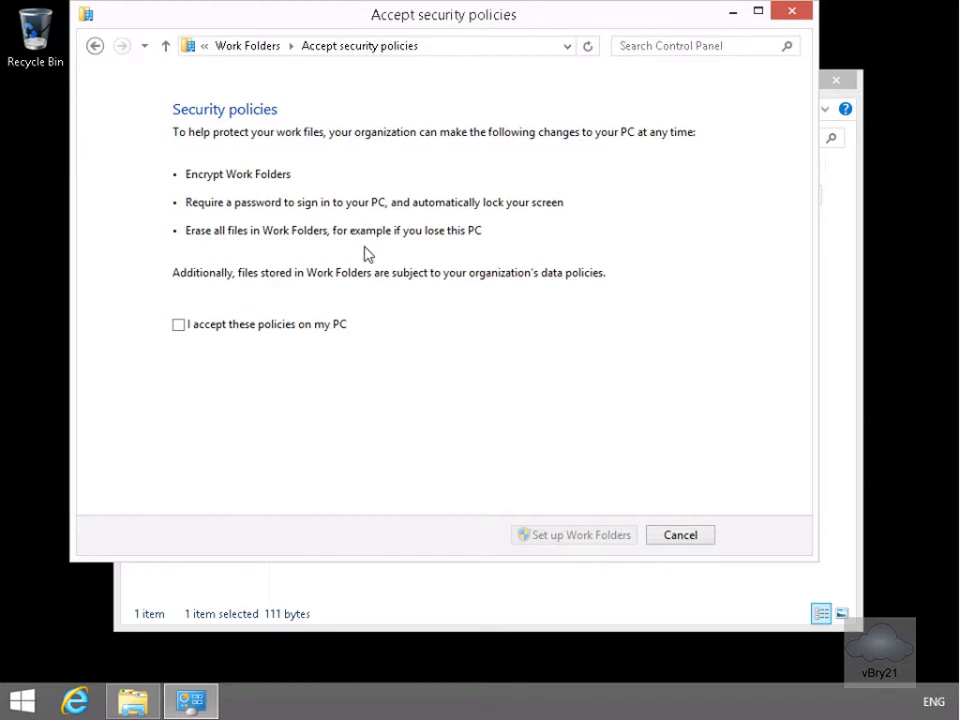
left_click(316, 327)
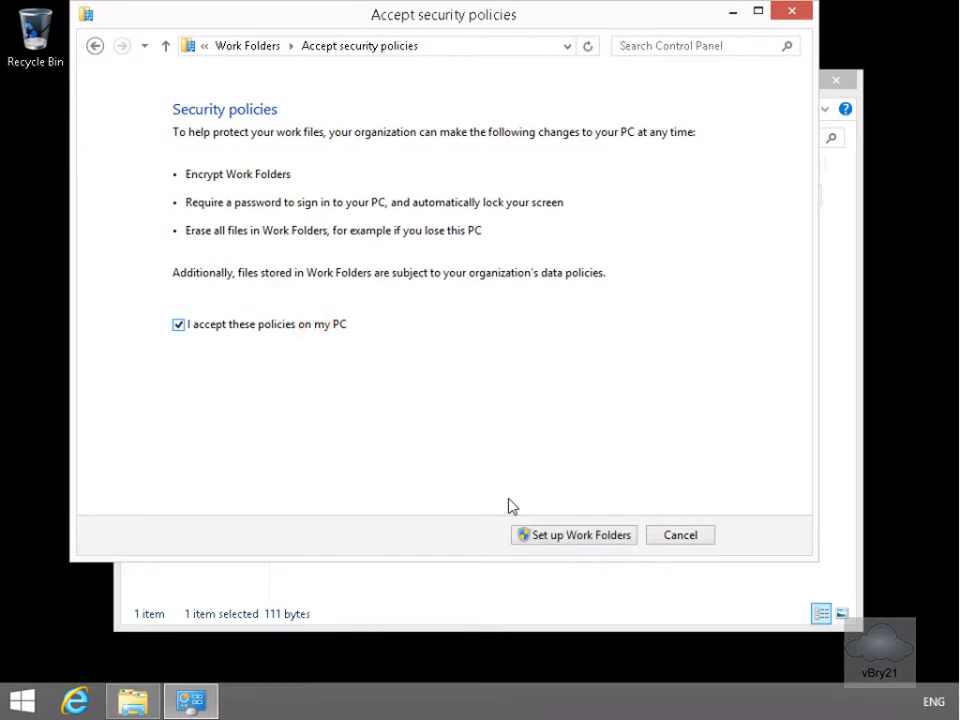
left_click(577, 537)
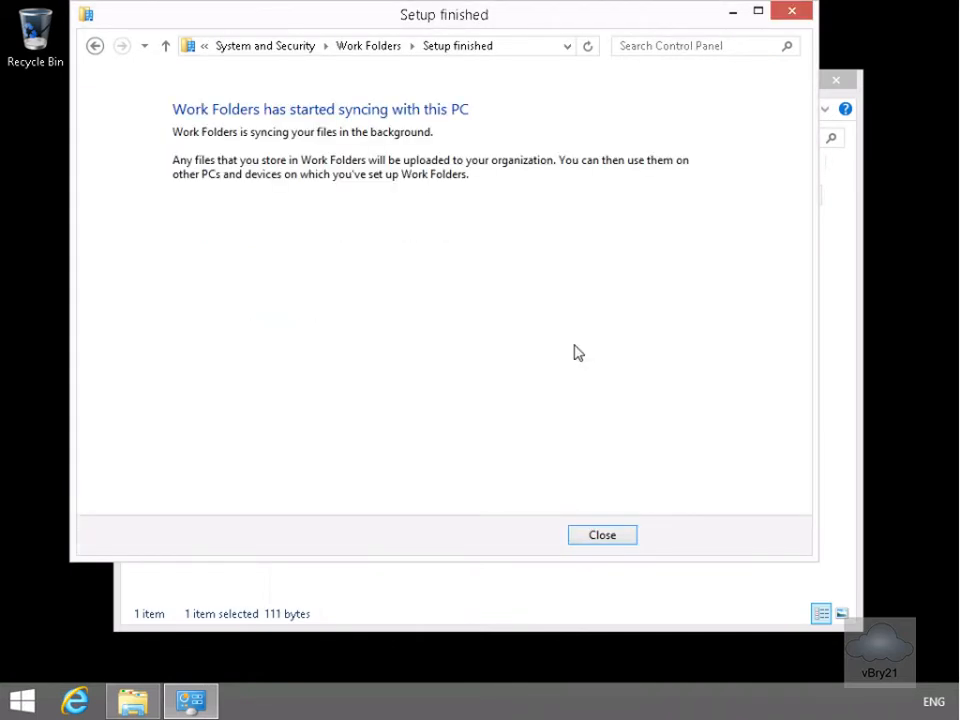
left_click(604, 534)
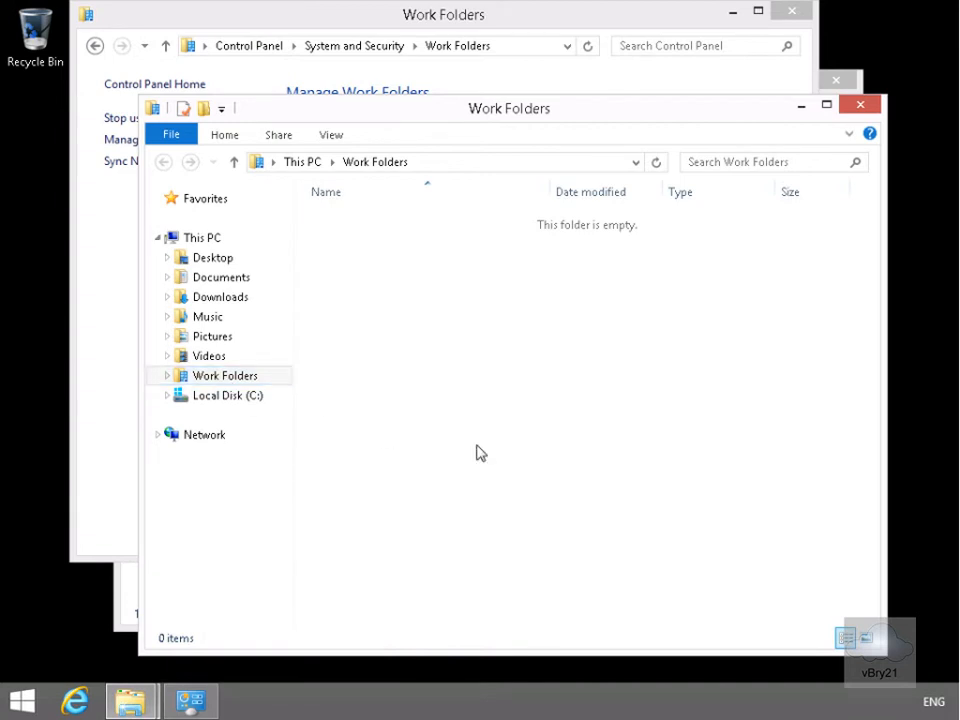
Step: Create a new text document in the Work Folders folder, keeping its default name
right_click(473, 369)
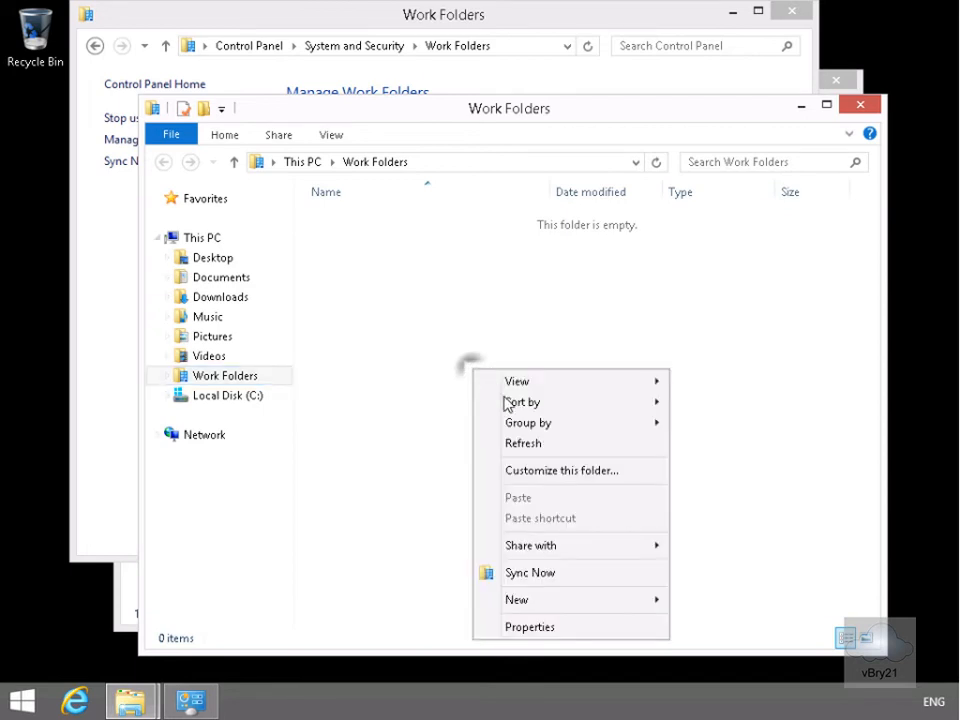
left_click(556, 600)
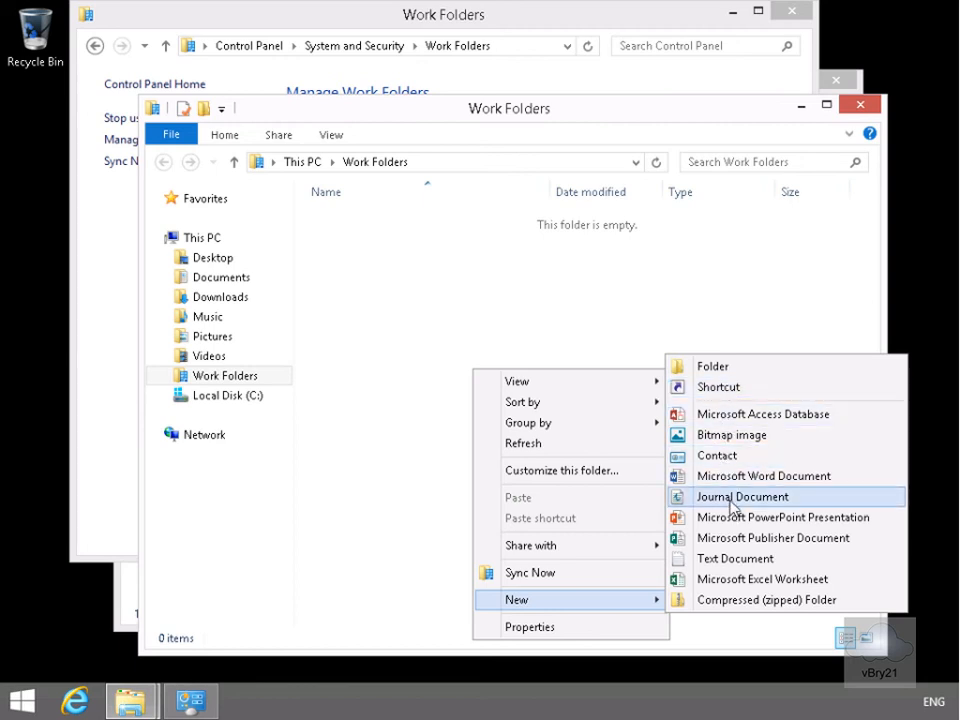
left_click(736, 558)
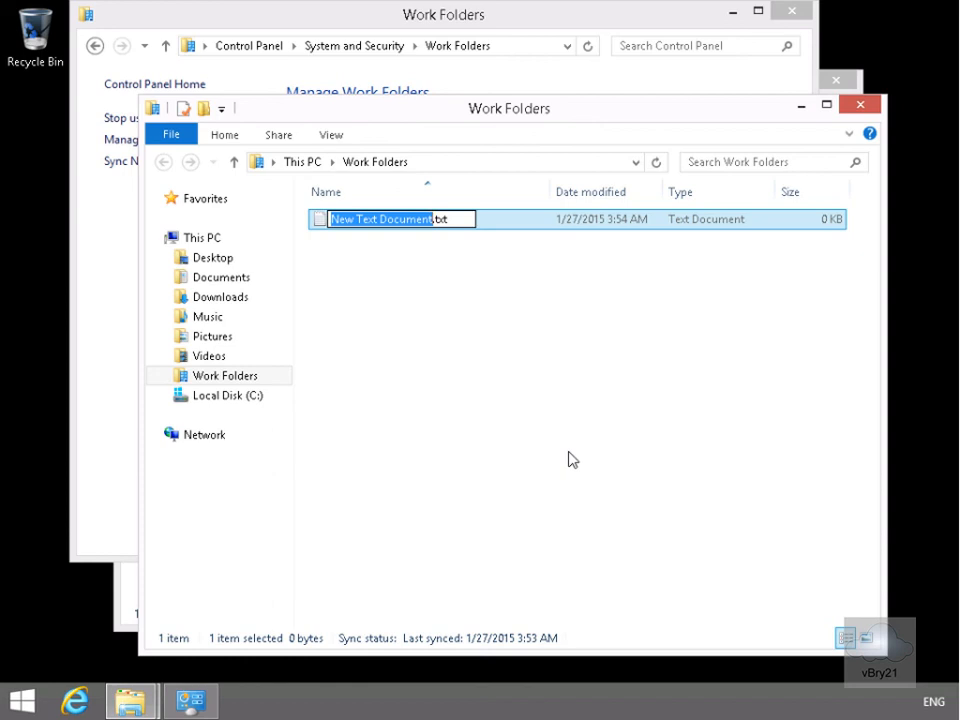
key("Return")
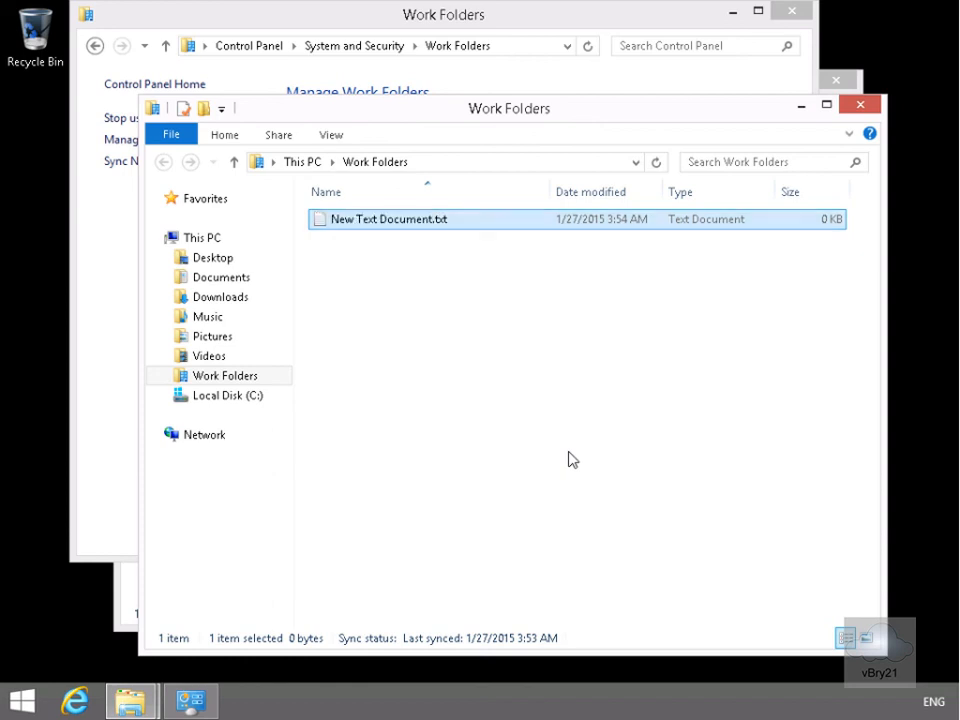